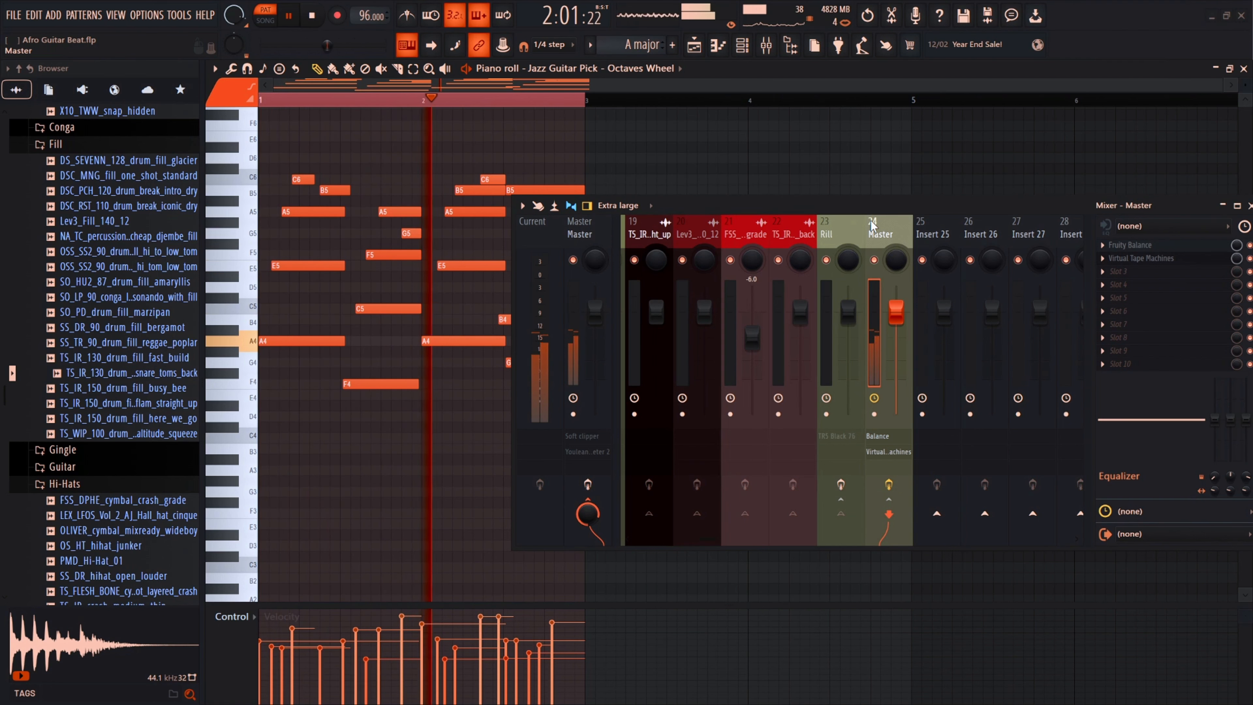
Step: Scroll through the mixer inserts and select the Jazz Wheel insert
{"action": "scroll", "coordinate": [872, 224], "scroll_direction": "left", "scroll_amount": 3}
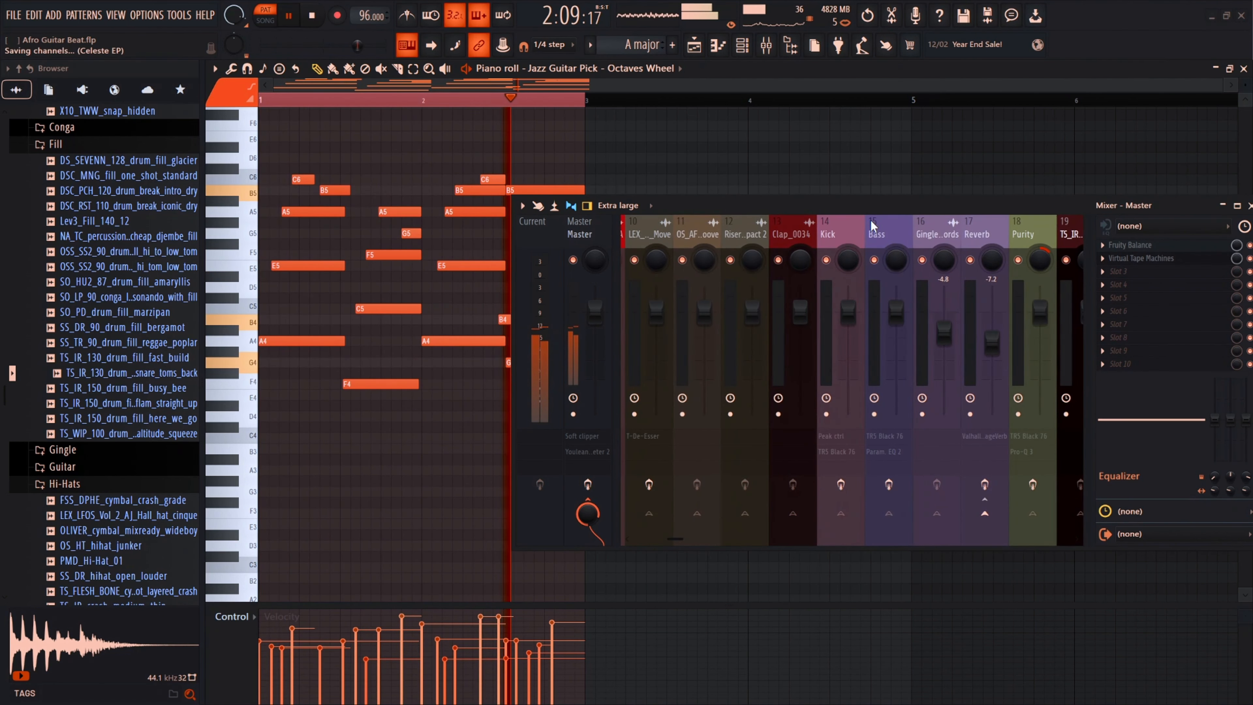
{"action": "key", "text": "space"}
{"action": "scroll", "coordinate": [863, 222], "scroll_direction": "left", "scroll_amount": 3}
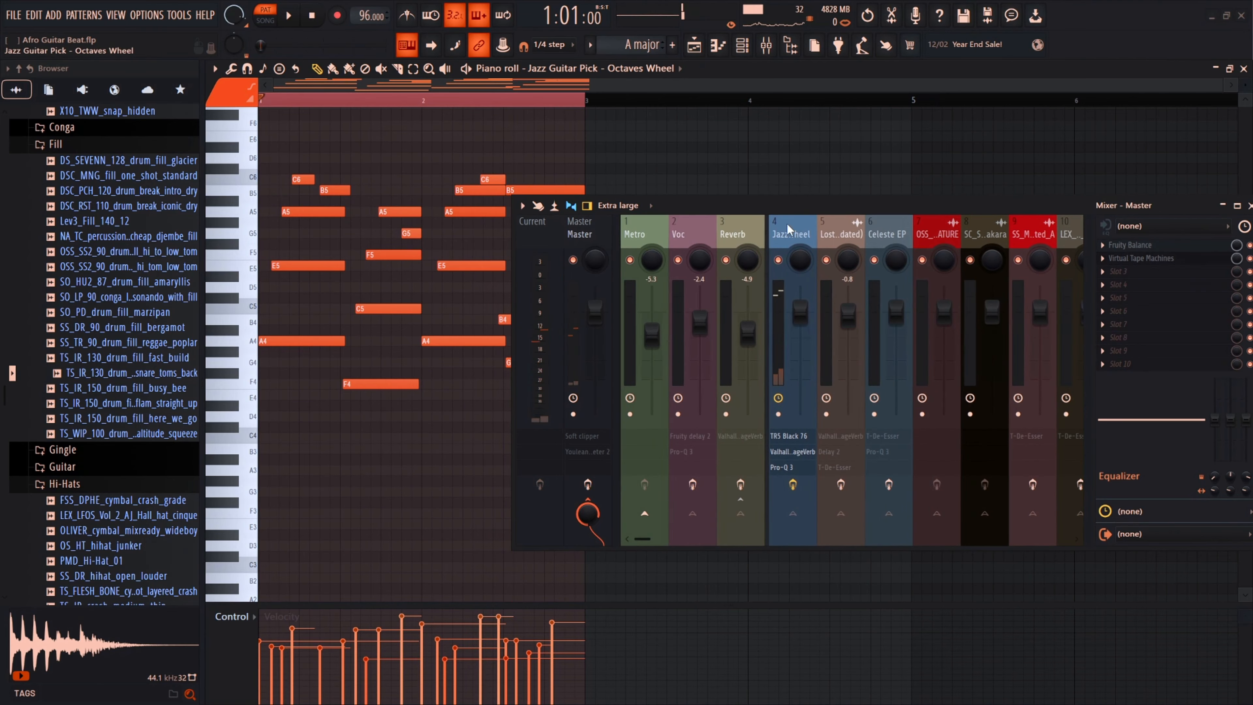
{"action": "left_click", "coordinate": [788, 228]}
{"action": "scroll", "coordinate": [838, 234], "scroll_direction": "right", "scroll_amount": 6}
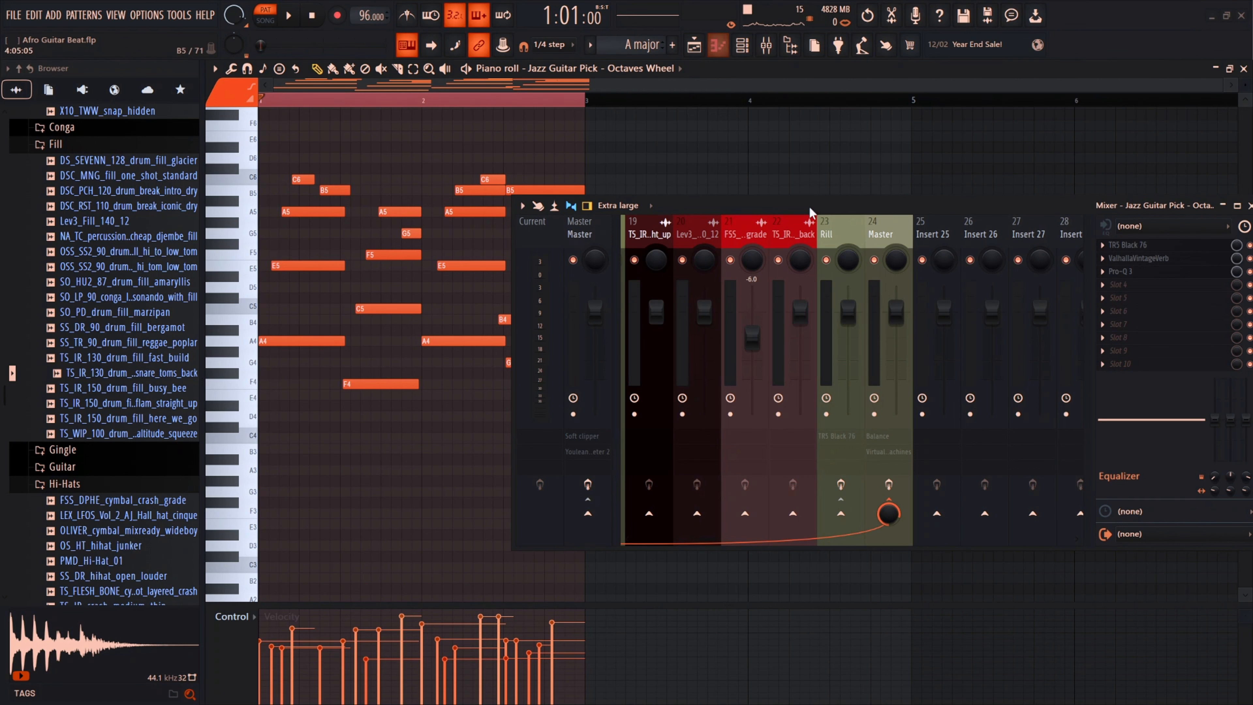
Step: Switch to the playlist arrangement and close the mixer window
{"action": "left_click", "coordinate": [702, 53]}
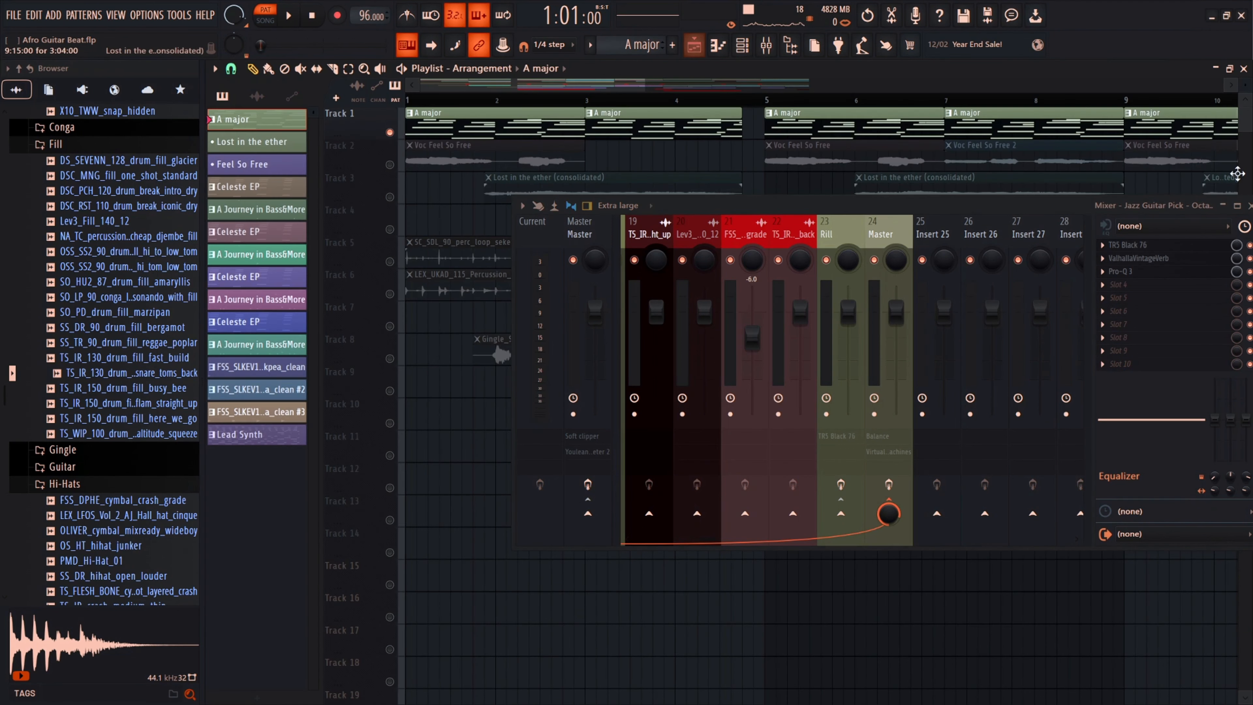
{"action": "left_click_drag", "start_coordinate": [1053, 213], "coordinate": [992, 214]}
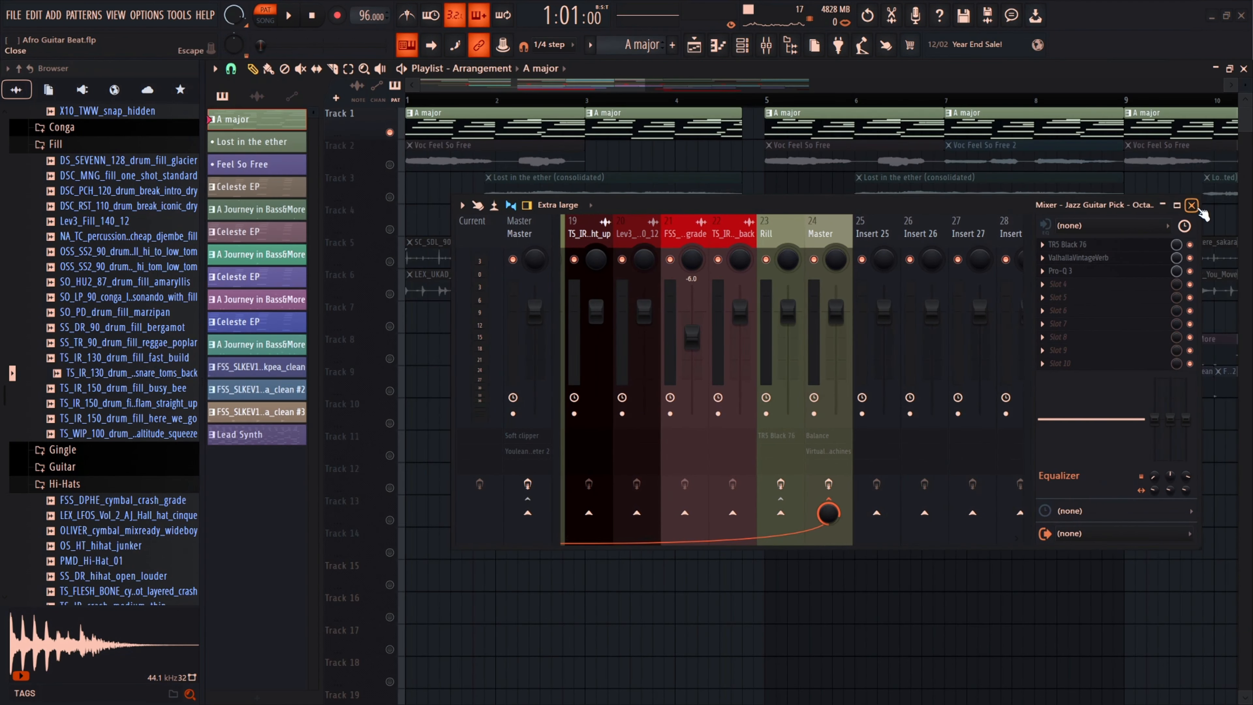
{"action": "left_click", "coordinate": [1191, 207]}
Step: Play back the arrangement in the playlist and stop it
{"action": "scroll", "coordinate": [1137, 216], "scroll_direction": "down", "scroll_amount": 3}
{"action": "key", "text": "space"}
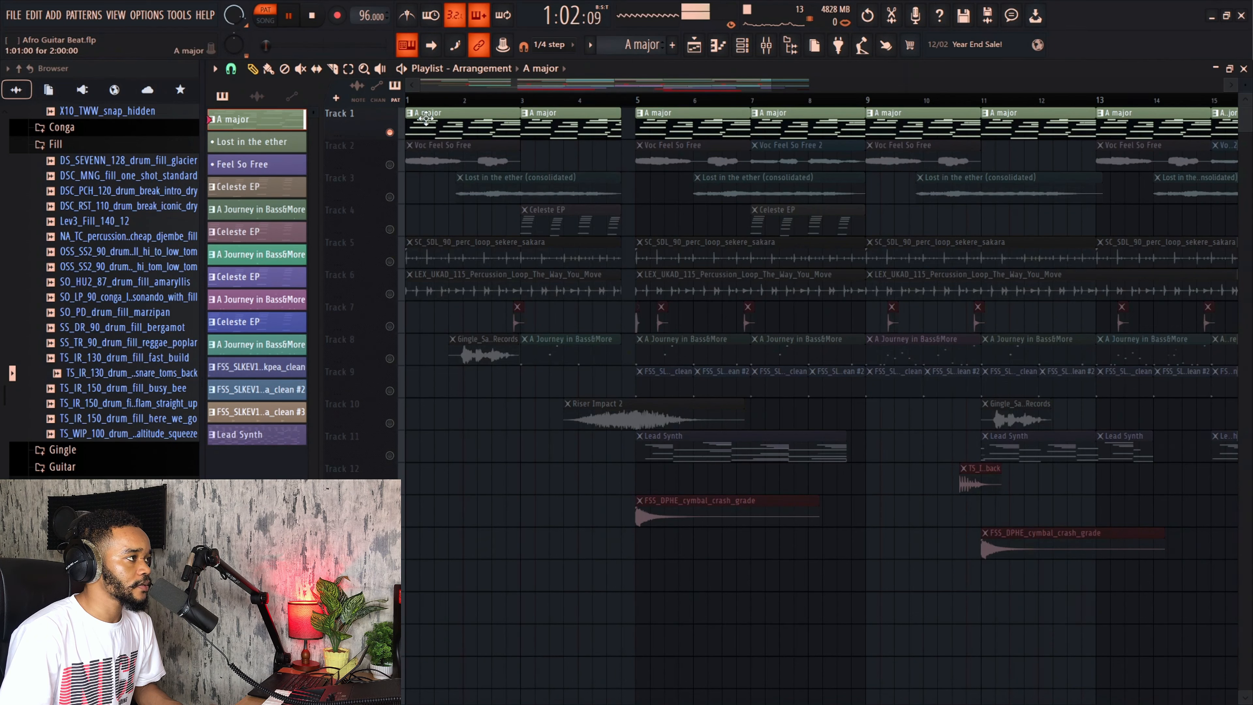
{"action": "key", "text": "space"}
Step: Solo Track 2 with the Voc Feel So Free vocal and play it back while zooming the playlist
{"action": "right_click", "coordinate": [390, 165]}
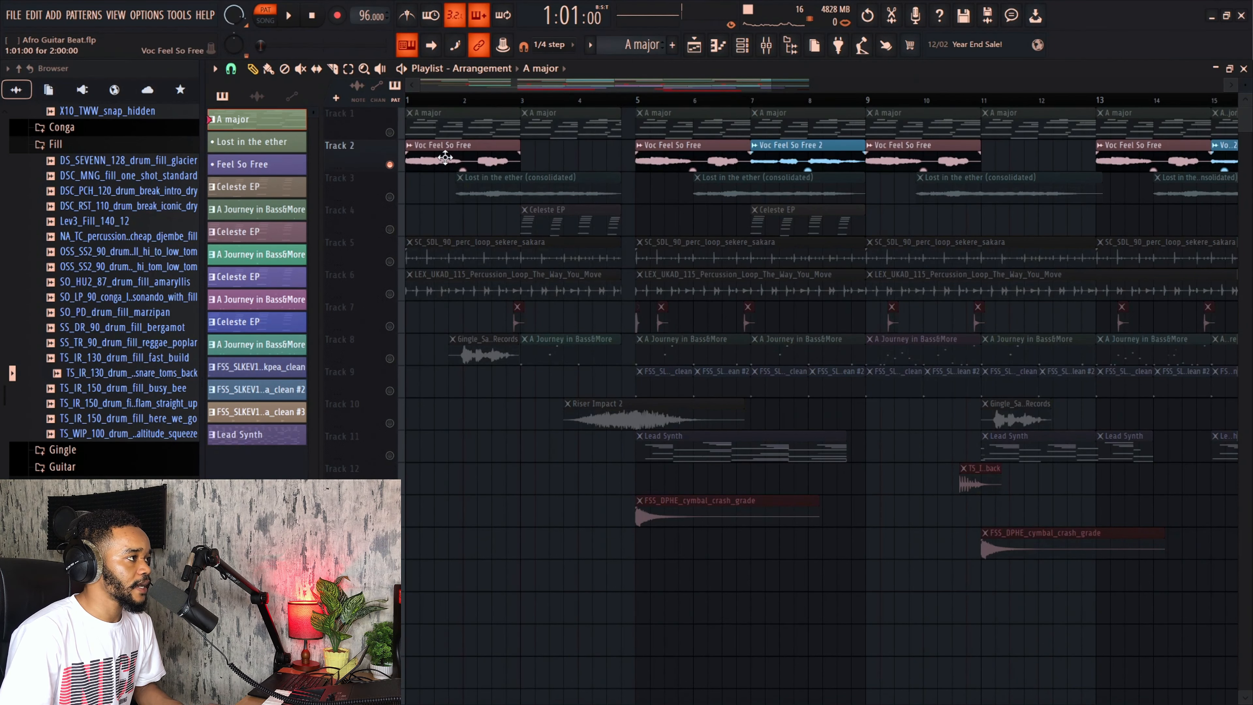
{"action": "key", "text": "space"}
{"action": "scroll", "coordinate": [446, 158], "scroll_direction": "down", "scroll_amount": 3}
{"action": "key", "text": "l"}
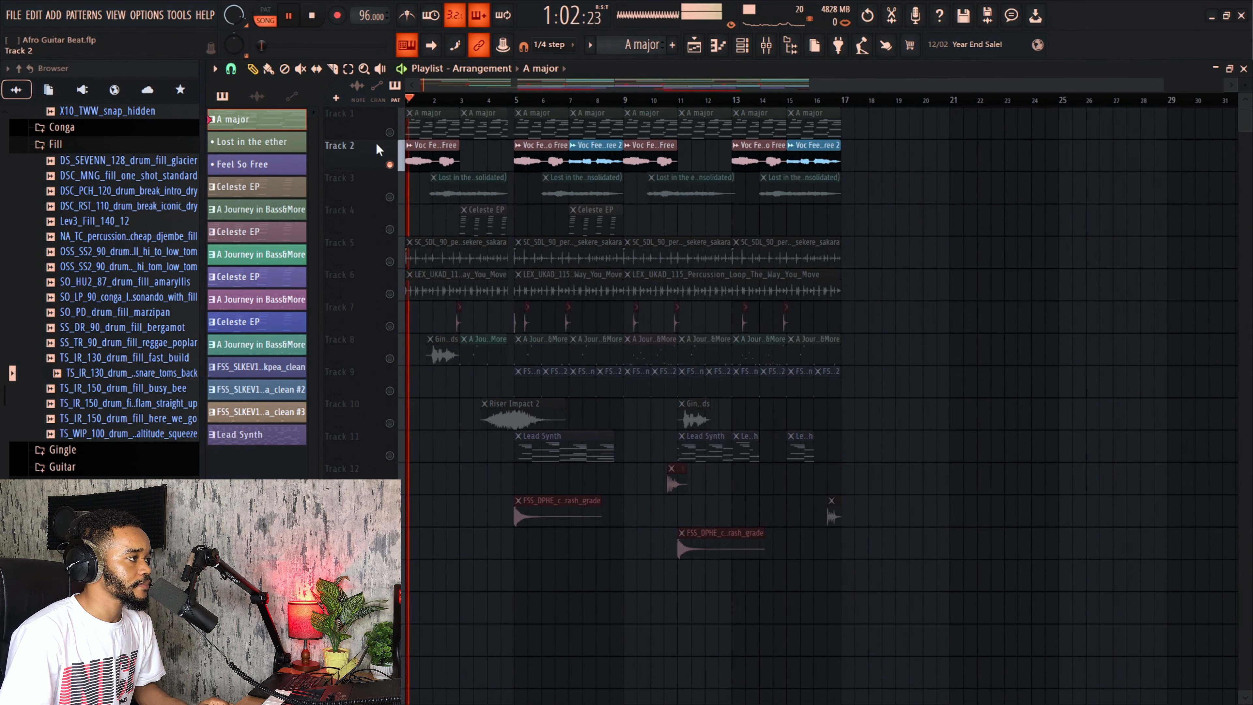
{"action": "scroll", "coordinate": [434, 153], "scroll_direction": "up", "scroll_amount": 3}
{"action": "scroll", "coordinate": [459, 161], "scroll_direction": "down", "scroll_amount": 1}
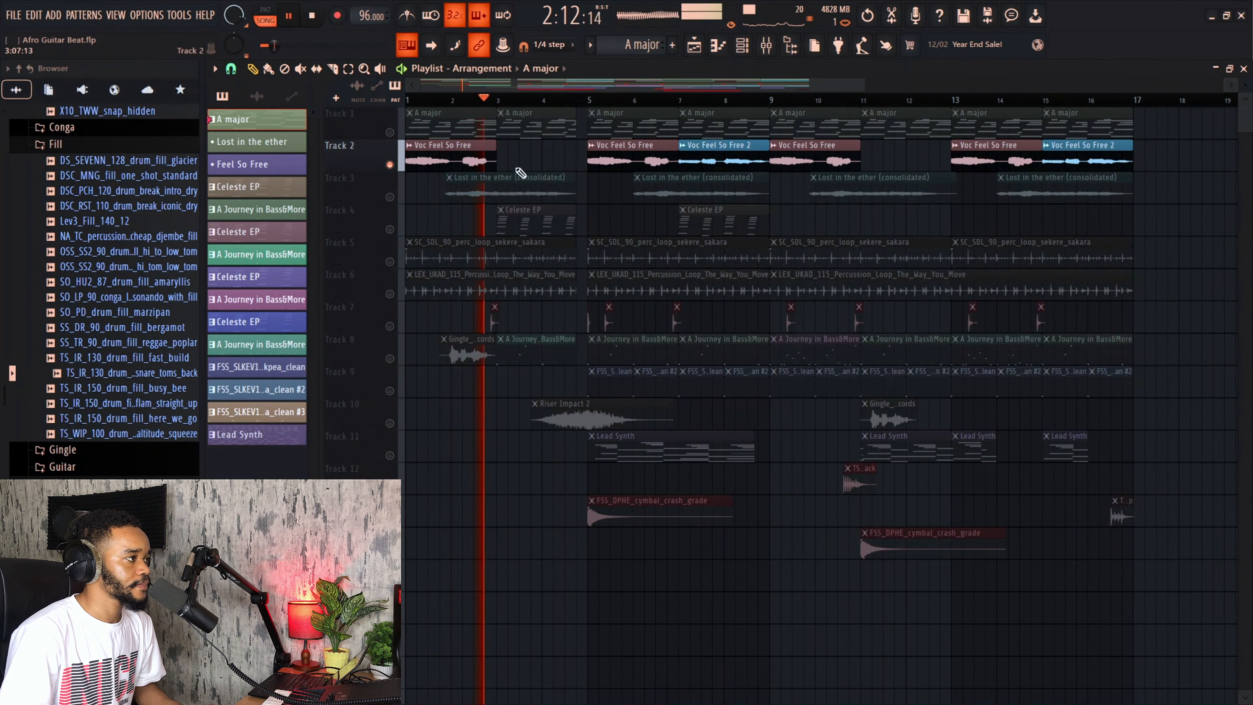
{"action": "key", "text": "space"}
Step: Solo Track 3 with Lost in the ether, then unmute Tracks 1 and 2 alongside it
{"action": "right_click", "coordinate": [390, 197]}
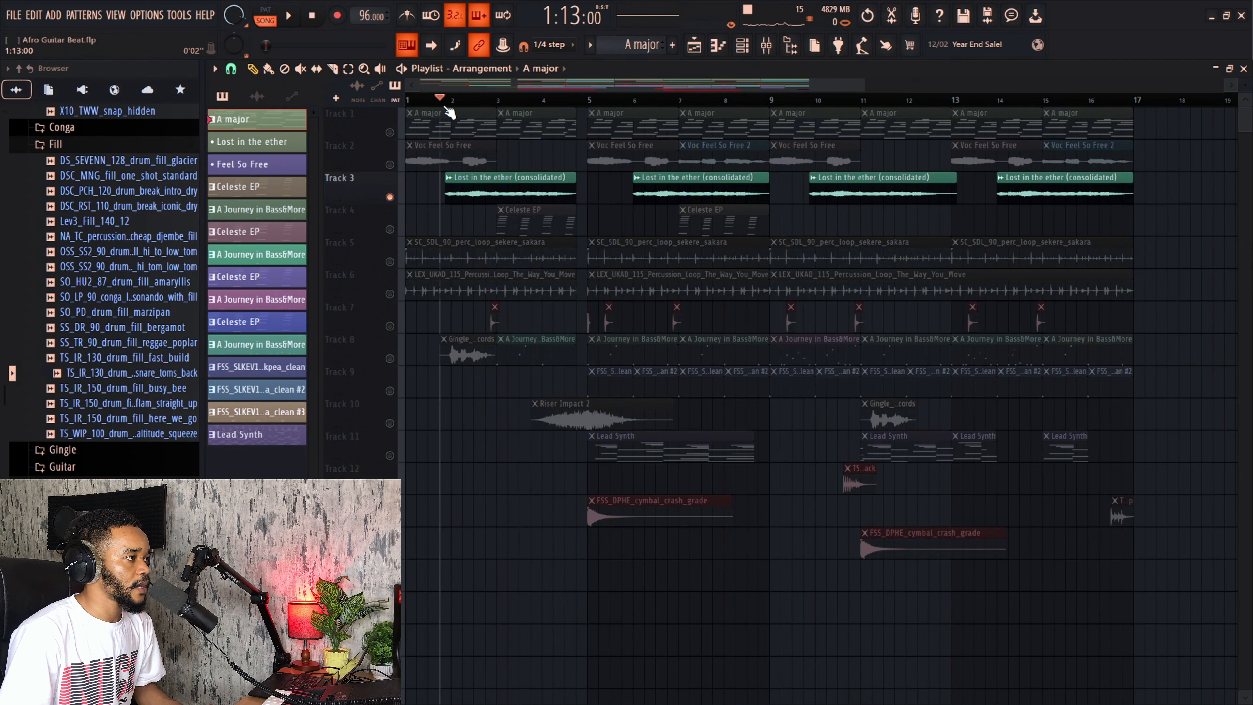
{"action": "key", "text": "space"}
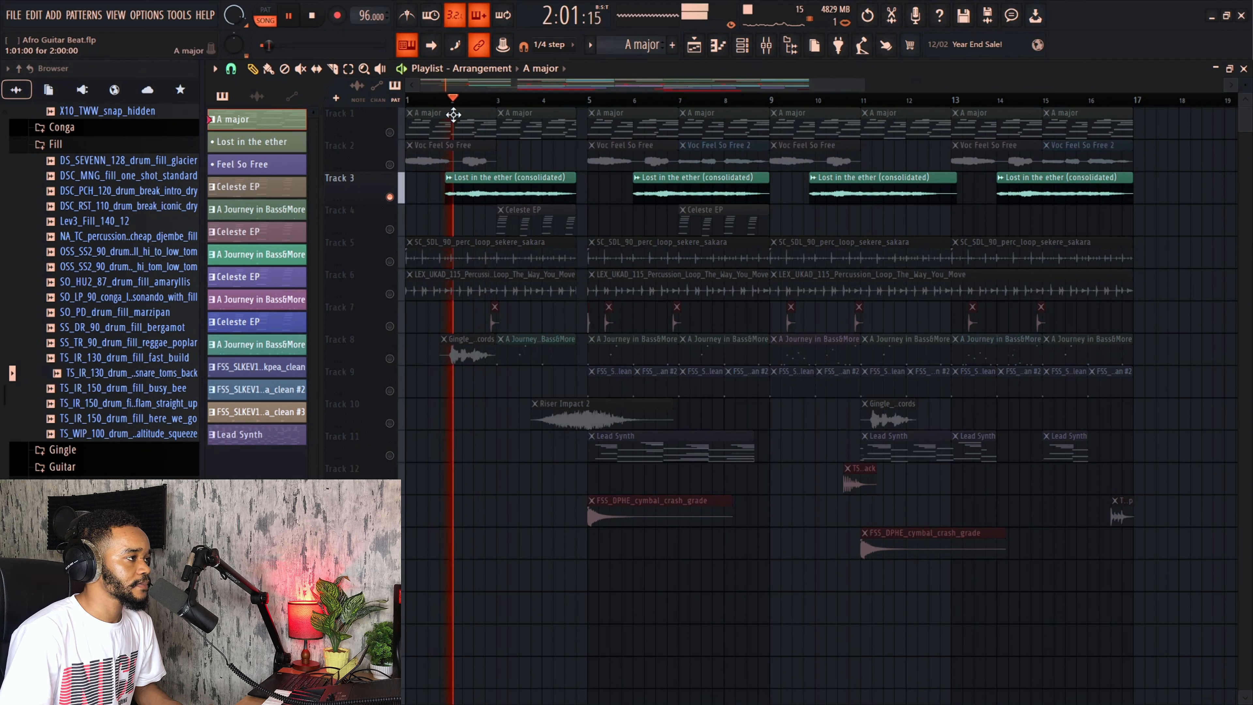
{"action": "left_click", "coordinate": [389, 132]}
{"action": "left_click", "coordinate": [390, 165]}
{"action": "key", "text": "space"}
Step: Play the three unmuted tracks and zoom into the start of the arrangement
{"action": "scroll", "coordinate": [438, 145], "scroll_direction": "up", "scroll_amount": 1}
{"action": "key", "text": "space"}
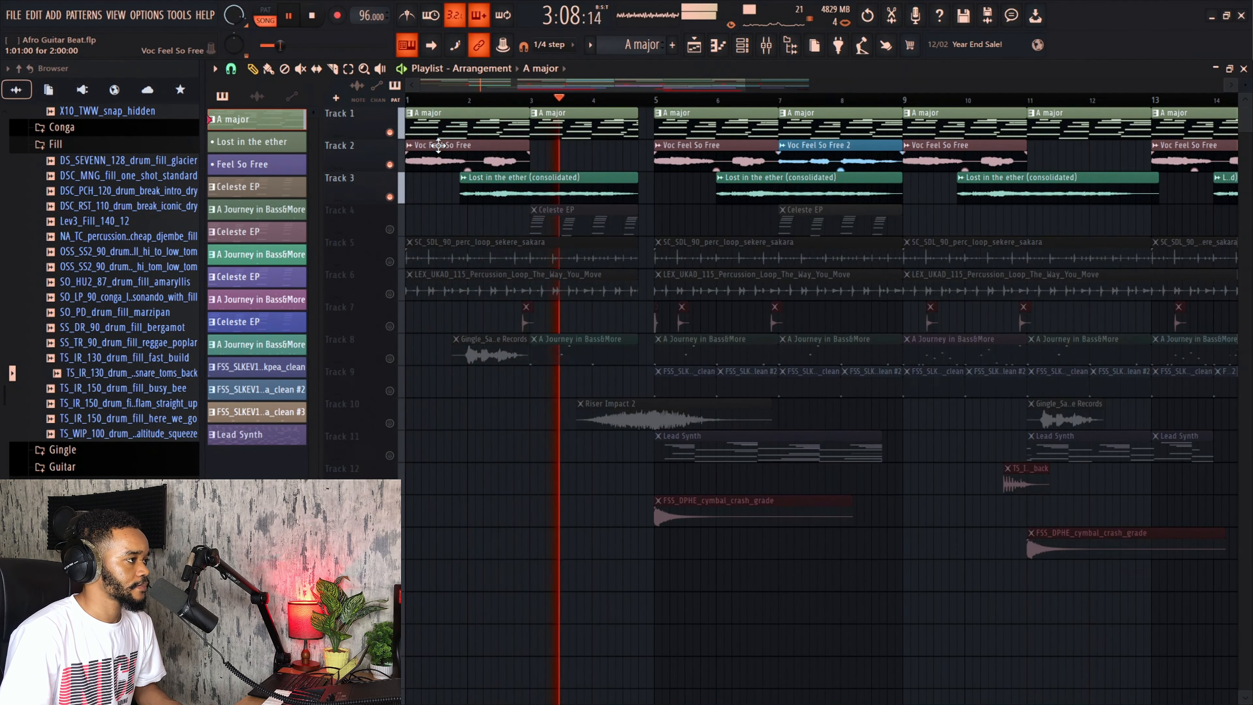
{"action": "key", "text": "space"}
{"action": "scroll", "coordinate": [438, 145], "scroll_direction": "up", "scroll_amount": 1}
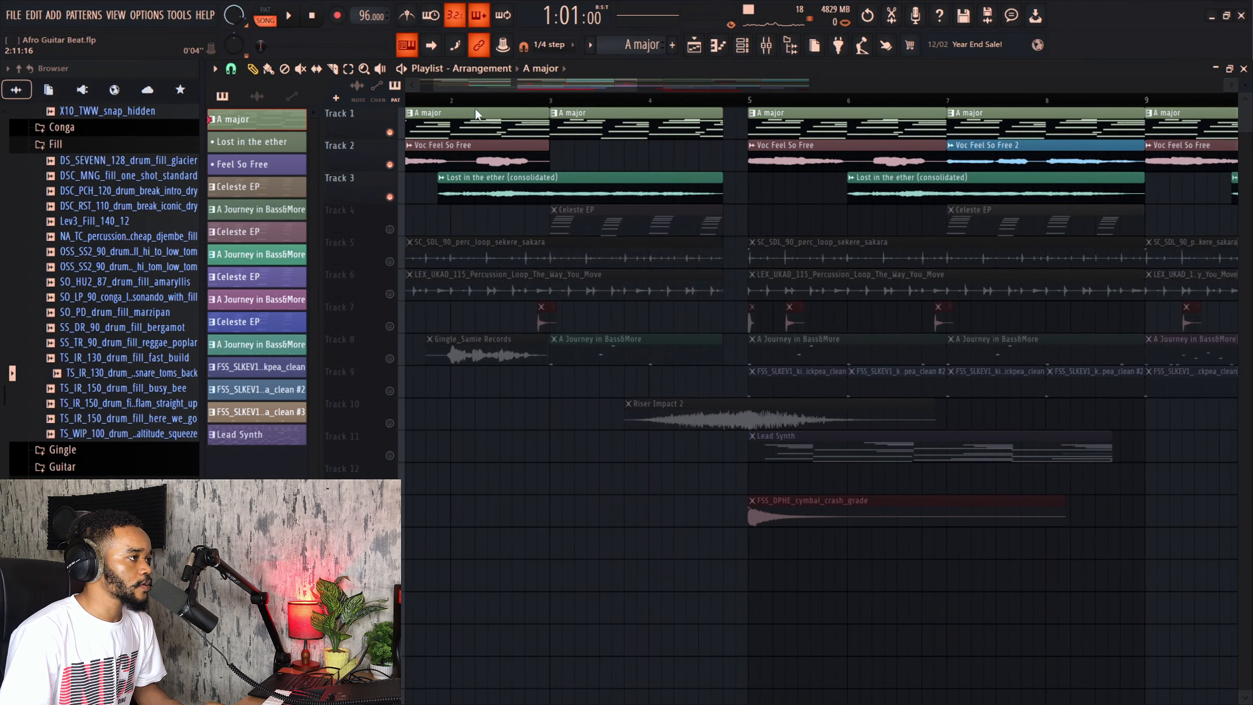
{"action": "scroll", "coordinate": [614, 195], "scroll_direction": "up", "scroll_amount": 1}
Step: Solo Track 4 and open the Celeste EP pattern in the piano roll
{"action": "left_click", "coordinate": [397, 219]}
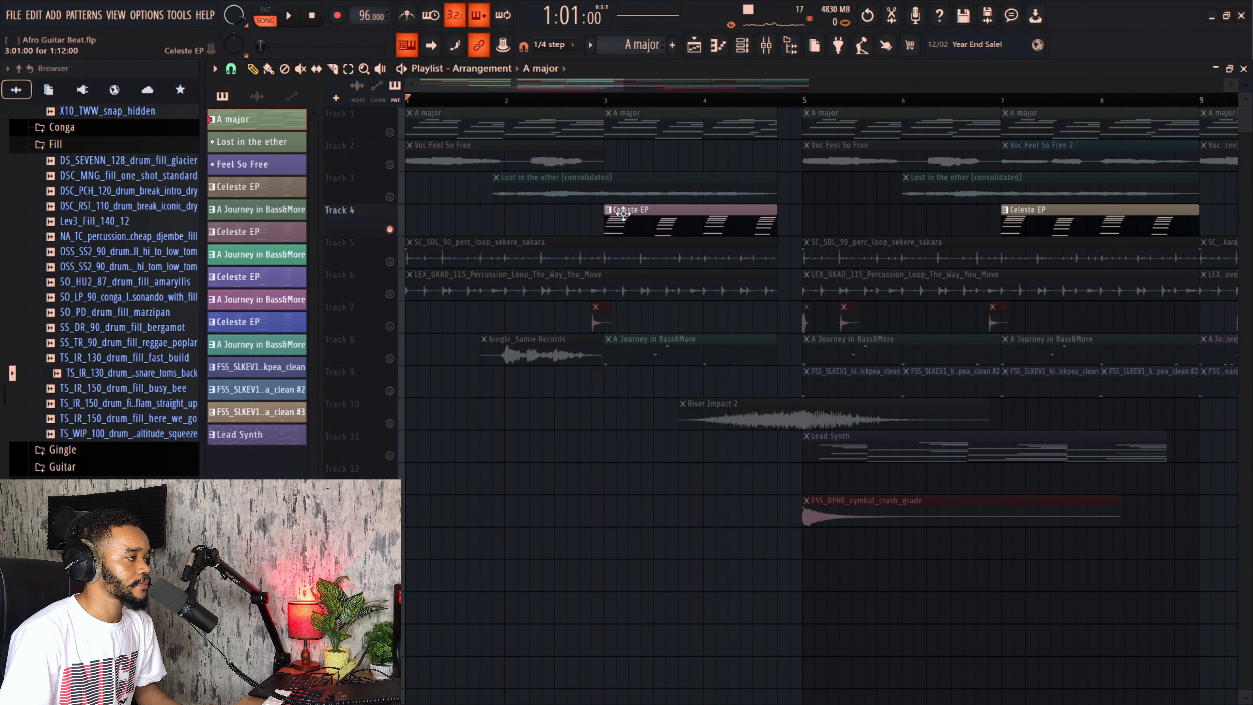
{"action": "key", "text": "space"}
{"action": "left_click", "coordinate": [593, 100]}
{"action": "double_click", "coordinate": [636, 211]}
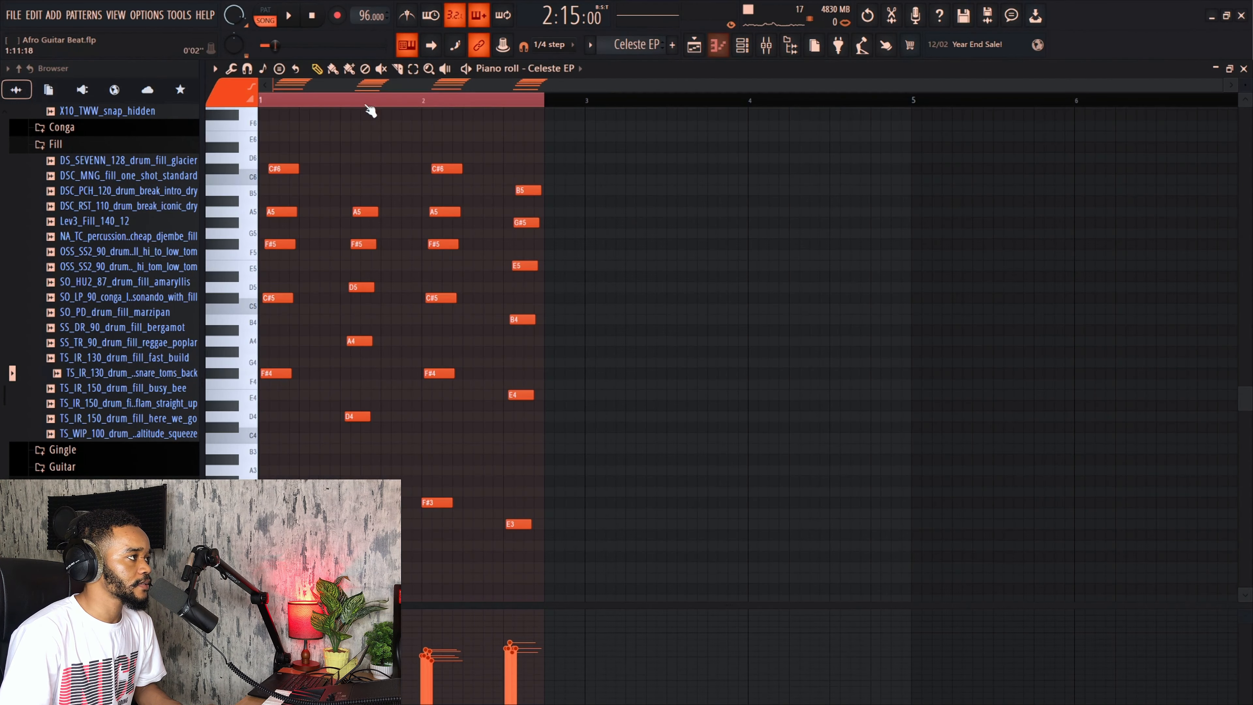
Step: Play the Celeste EP chord pattern in the piano roll
{"action": "left_click", "coordinate": [267, 9]}
{"action": "key", "text": "space"}
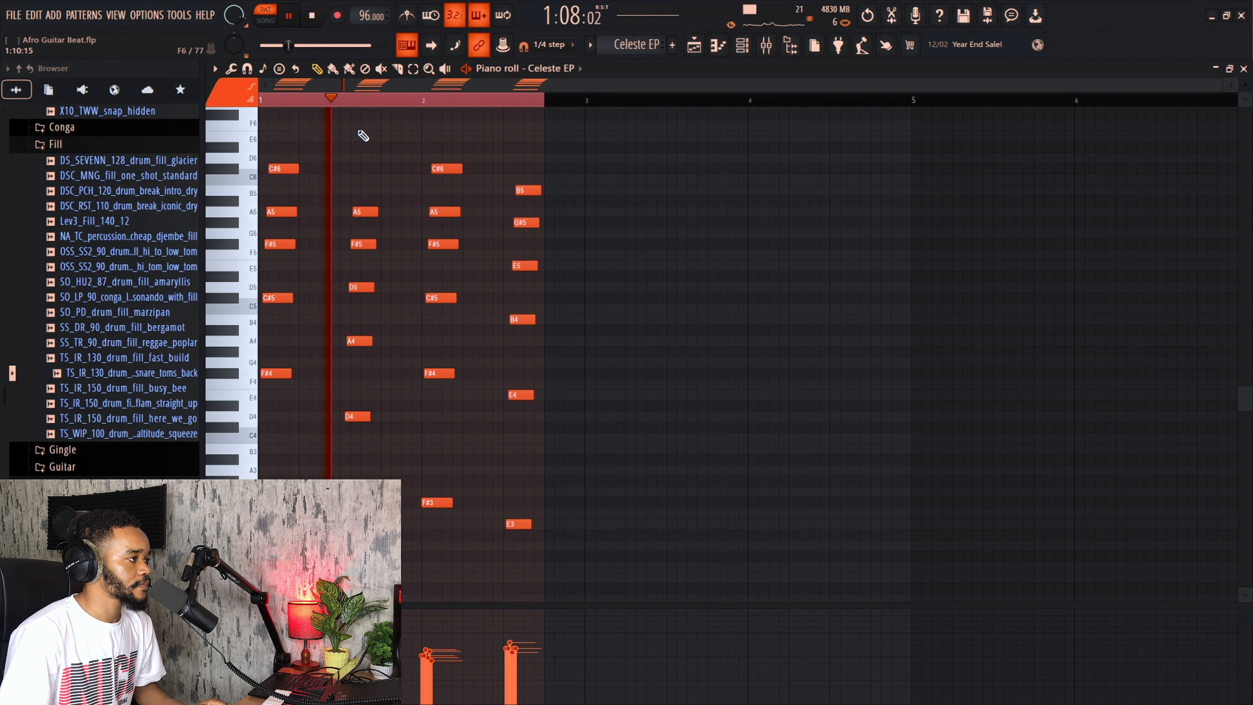
{"action": "scroll", "coordinate": [365, 136], "scroll_direction": "down", "scroll_amount": 3}
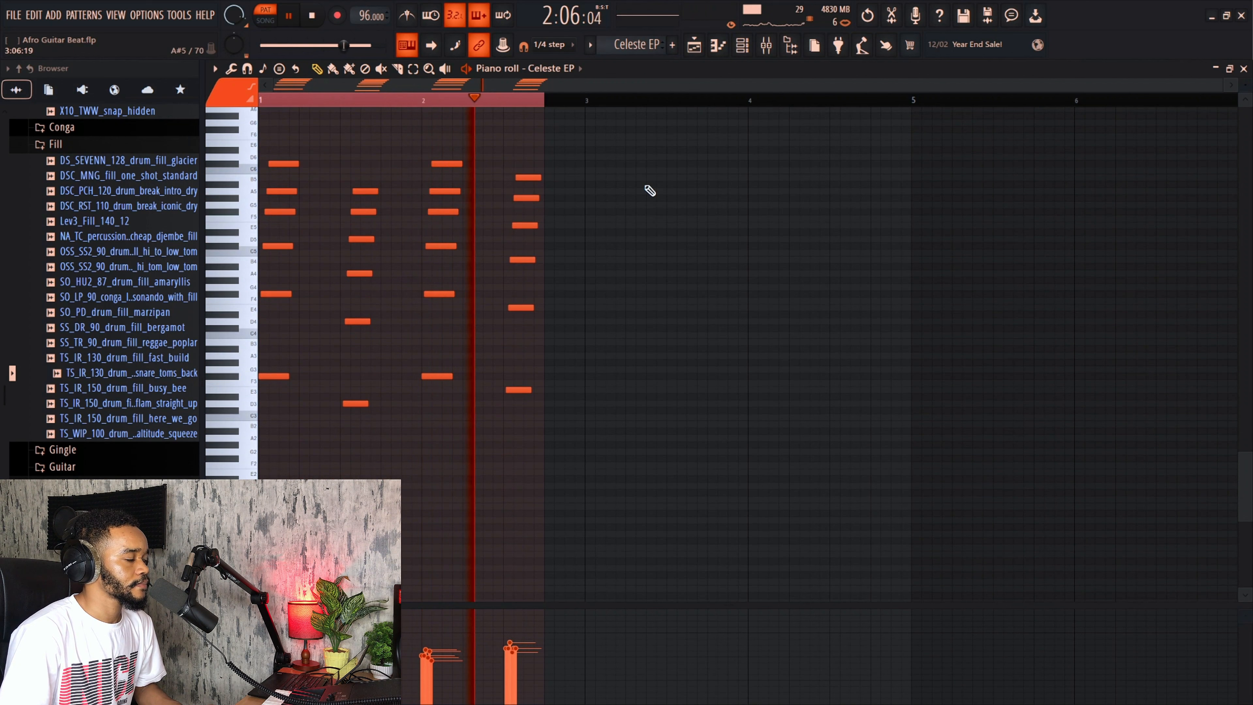
{"action": "key", "text": "space"}
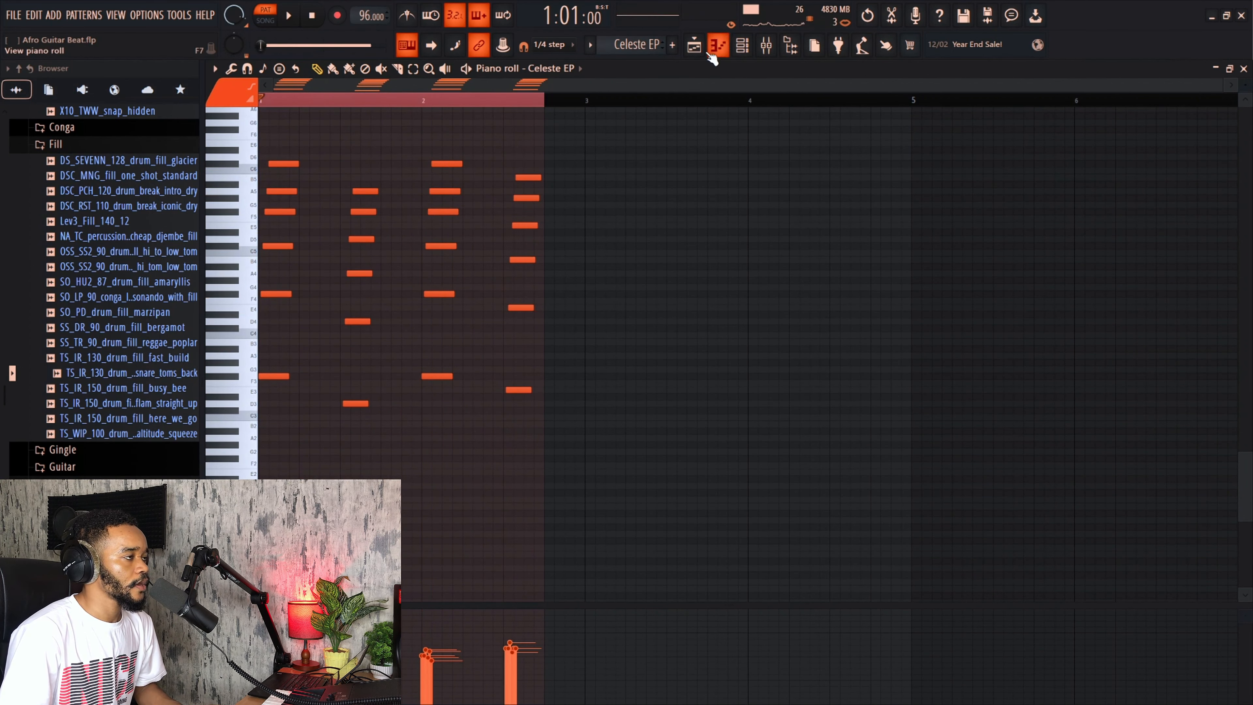
Step: Return to the playlist and unmute the percussion loop on Track 6
{"action": "left_click", "coordinate": [694, 45]}
{"action": "scroll", "coordinate": [595, 177], "scroll_direction": "down", "scroll_amount": 2}
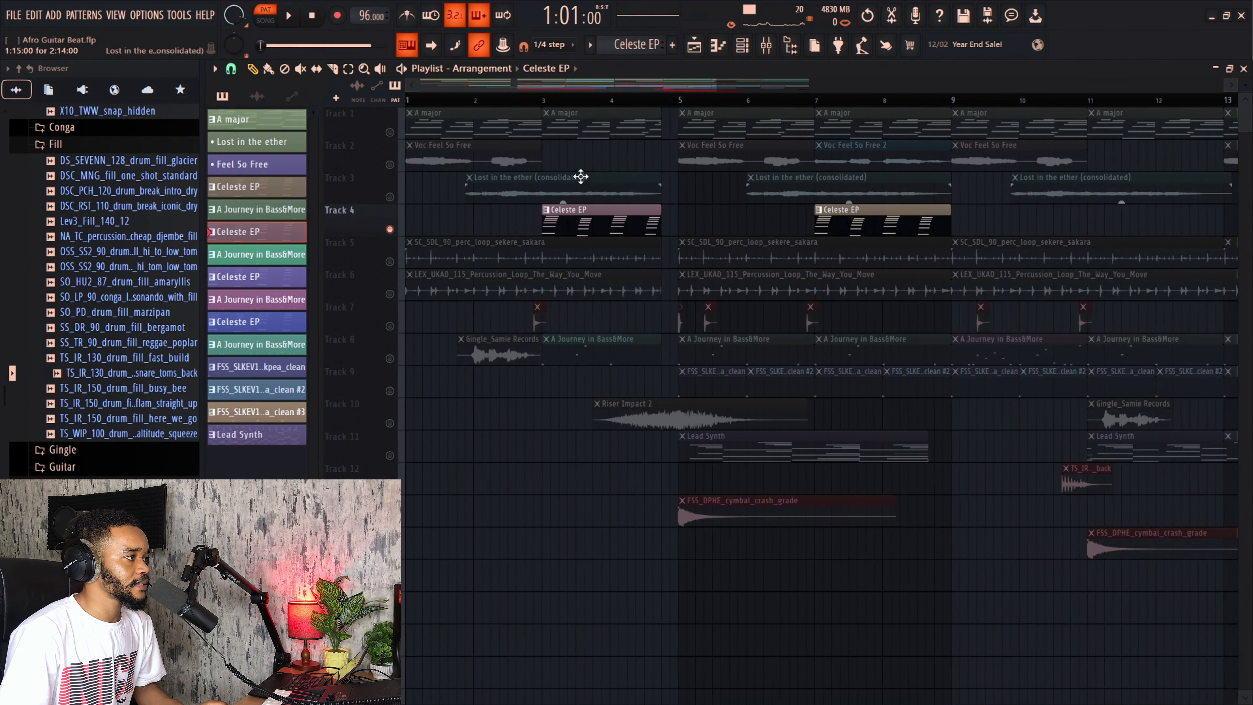
{"action": "left_click", "coordinate": [398, 264]}
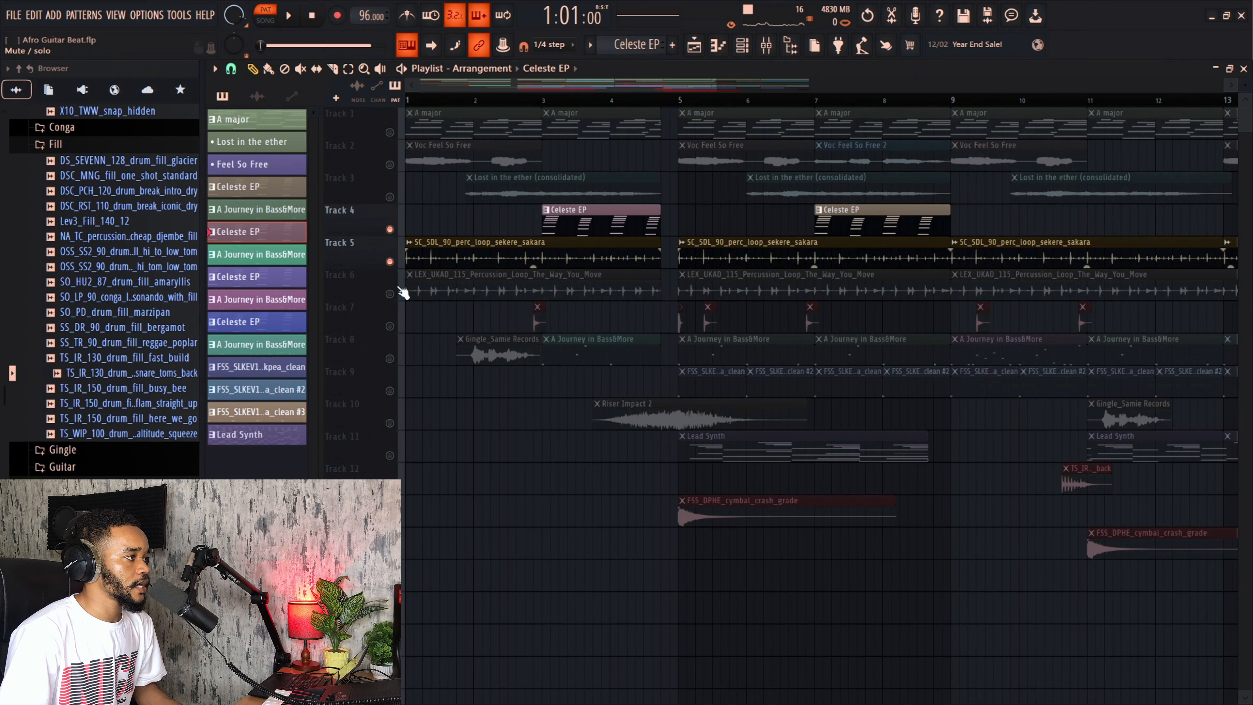
{"action": "left_click", "coordinate": [399, 267]}
{"action": "left_click", "coordinate": [390, 294]}
Step: Unmute Tracks 1, 2 and 3 and play back the arrangement
{"action": "left_click", "coordinate": [390, 132]}
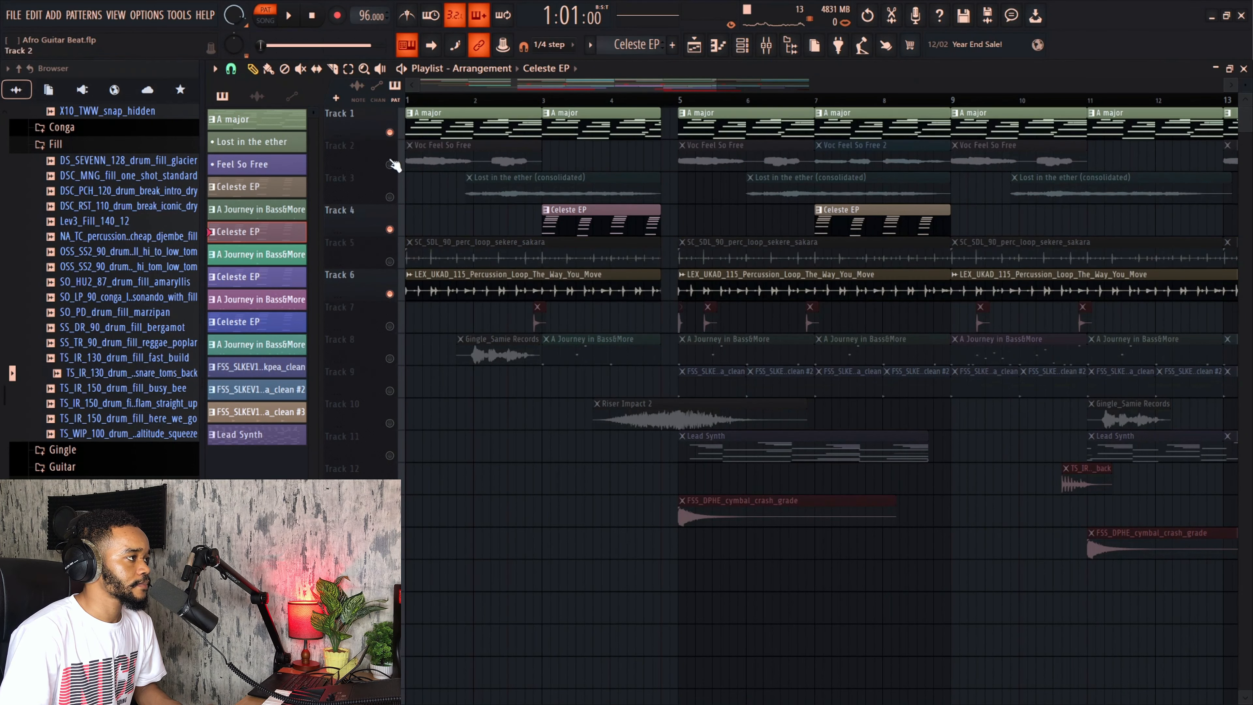
{"action": "left_click", "coordinate": [390, 165]}
{"action": "key", "text": "space"}
{"action": "left_click", "coordinate": [390, 197]}
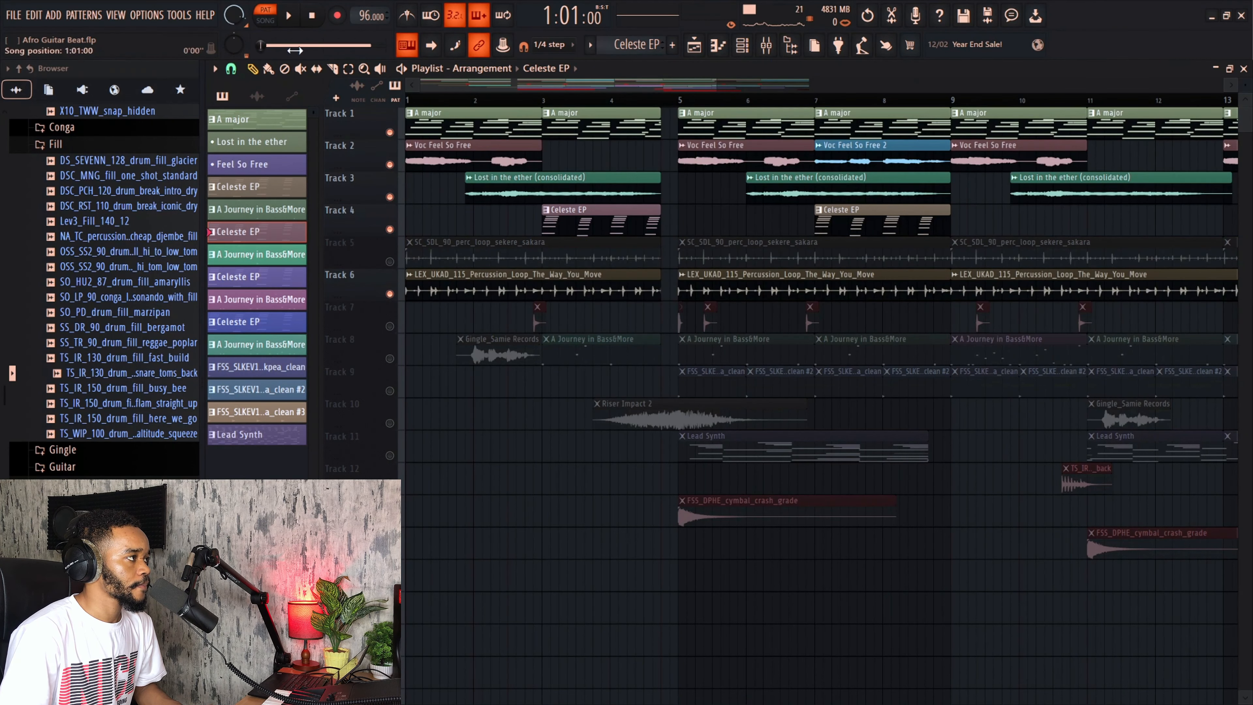
{"action": "key", "text": "space"}
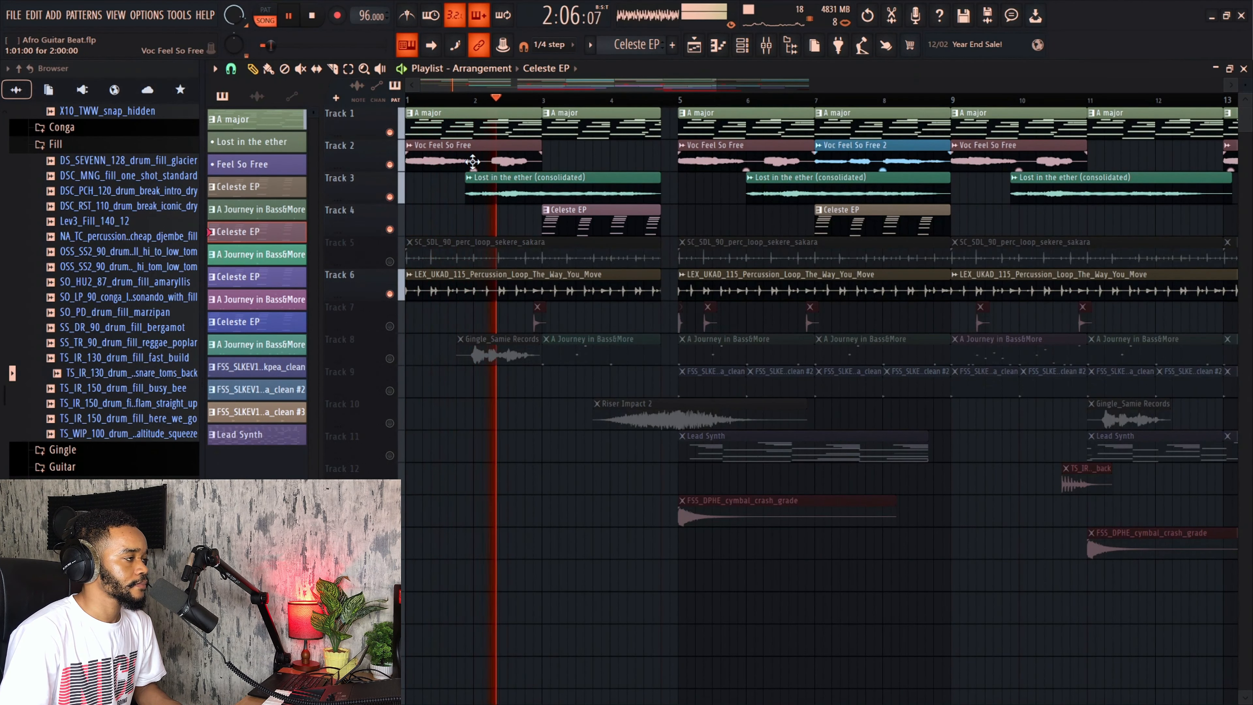
Step: Unmute the shekere loop on Track 5 and play the arrangement
{"action": "key", "text": "space"}
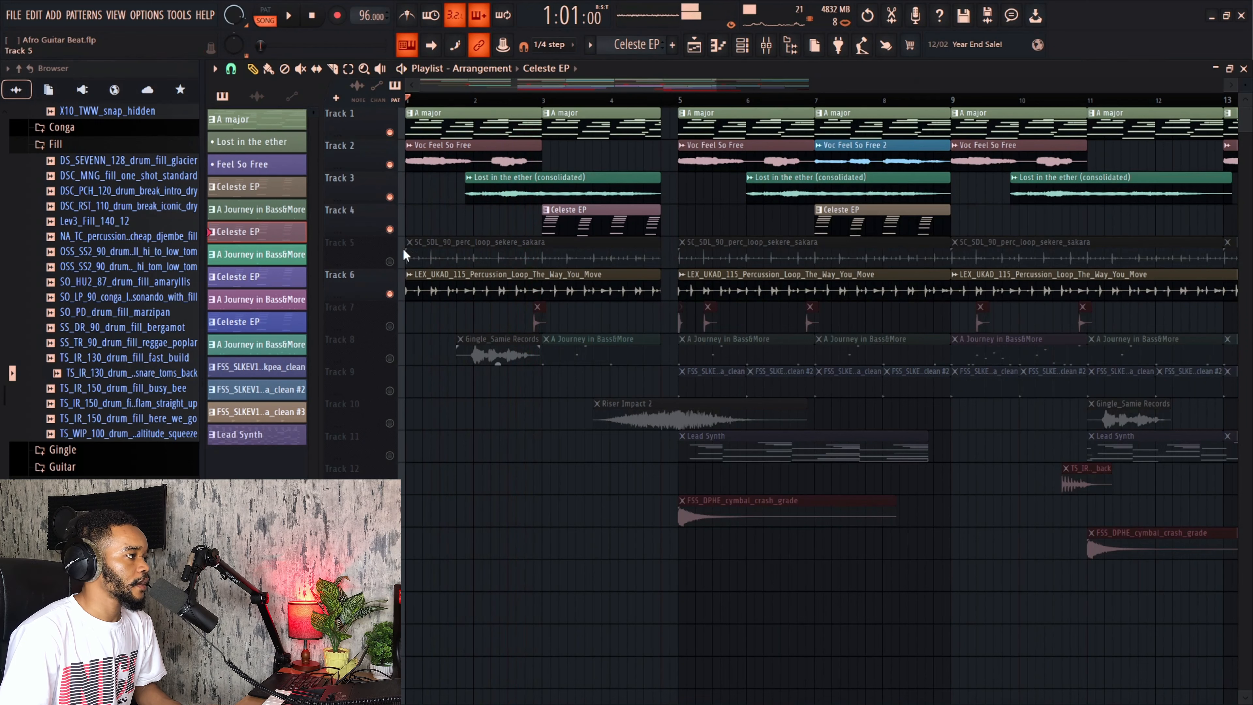
{"action": "left_click", "coordinate": [390, 262]}
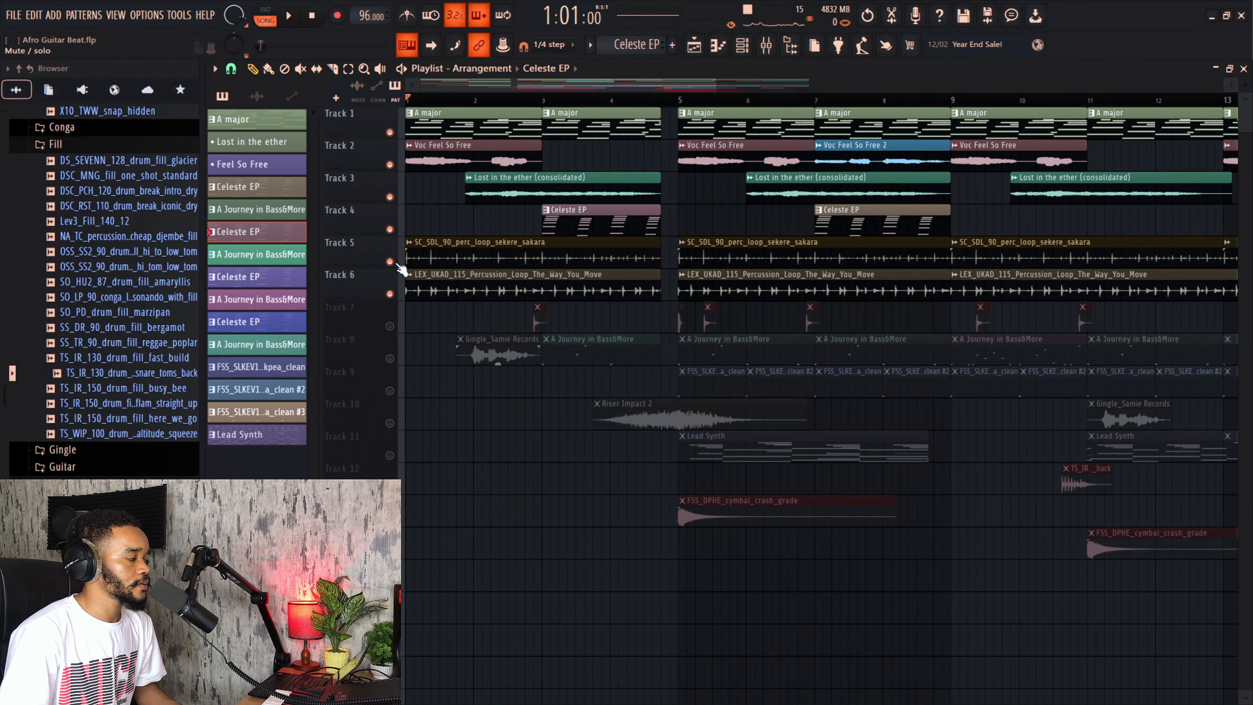
{"action": "key", "text": "space"}
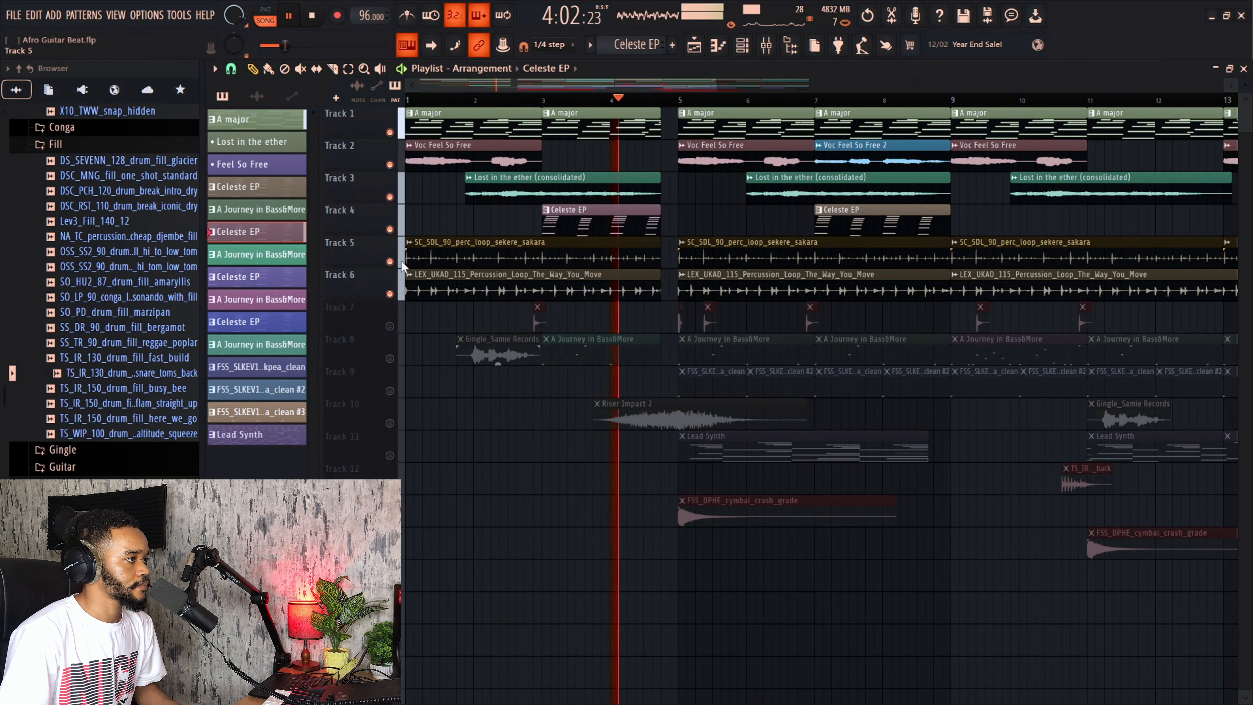
{"action": "key", "text": "space"}
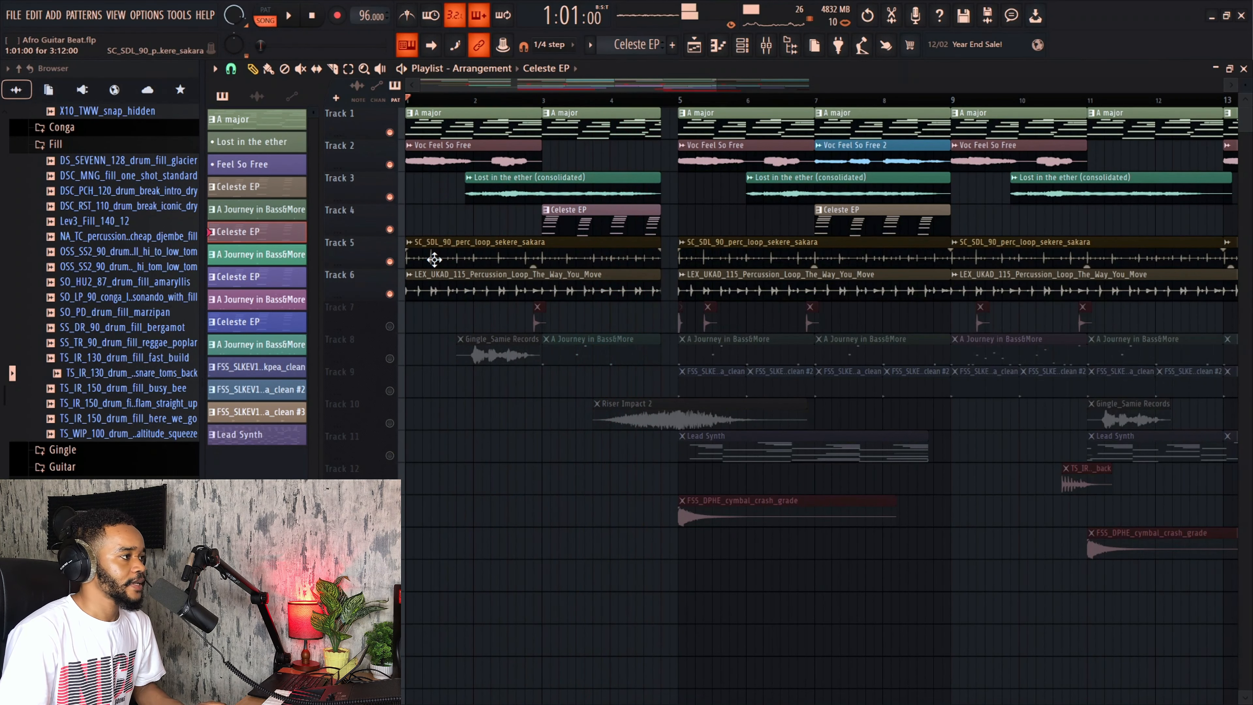
Step: Solo Track 8, then solo Track 7, and play it back
{"action": "left_click", "coordinate": [390, 358]}
{"action": "left_click", "coordinate": [390, 358], "text": "ctrl"}
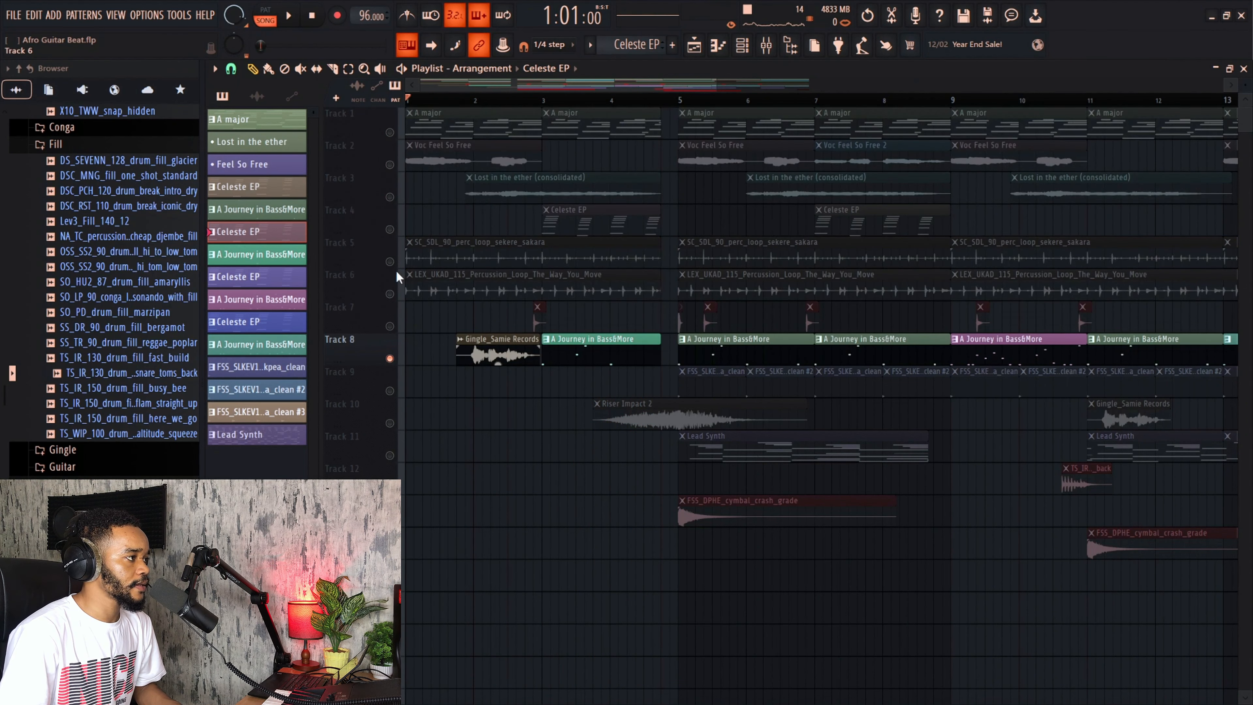
{"action": "left_click", "coordinate": [390, 326], "text": "ctrl"}
{"action": "key", "text": "space"}
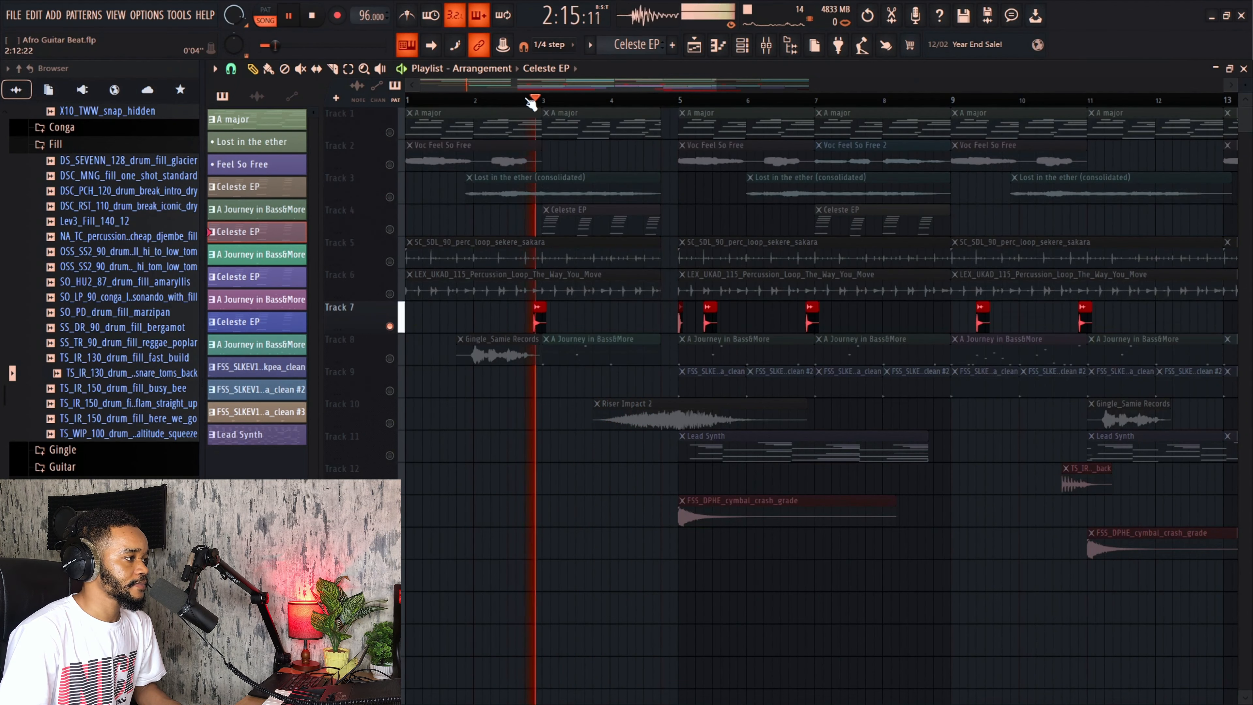
{"action": "key", "text": "space"}
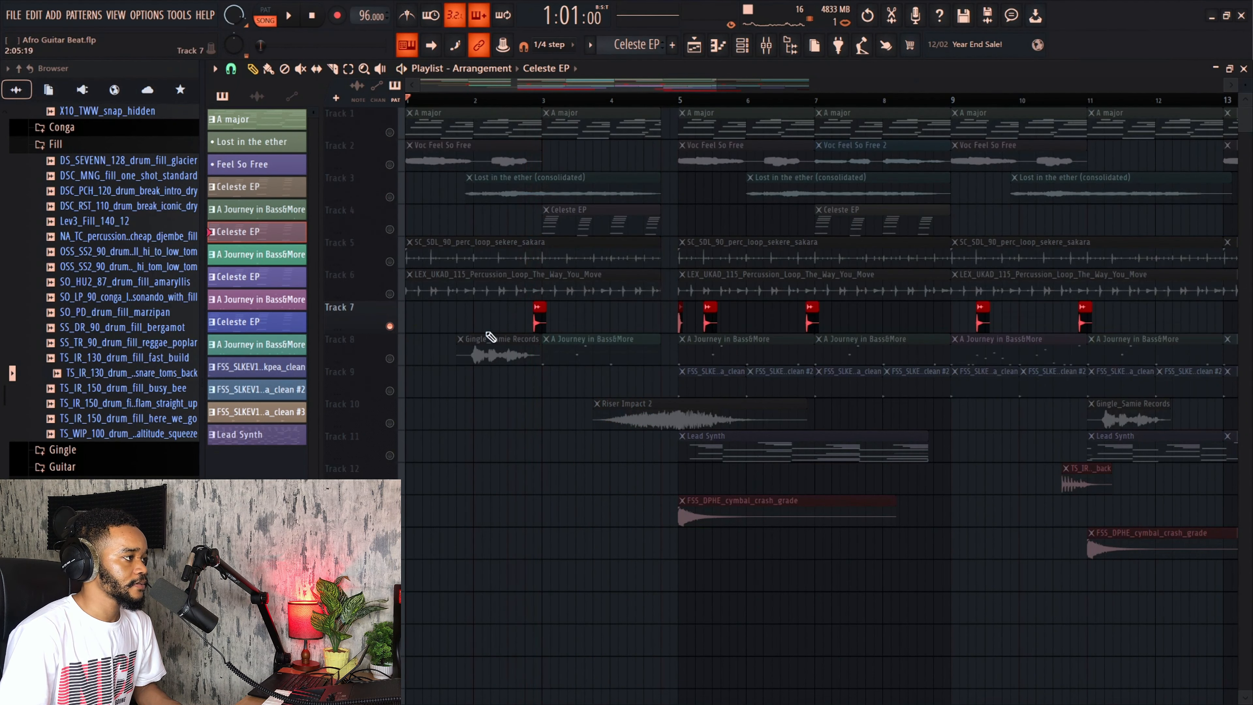
Step: Unmute Tracks 6, 5 and 8 alongside Track 7
{"action": "left_click", "coordinate": [390, 293]}
{"action": "left_click", "coordinate": [390, 262]}
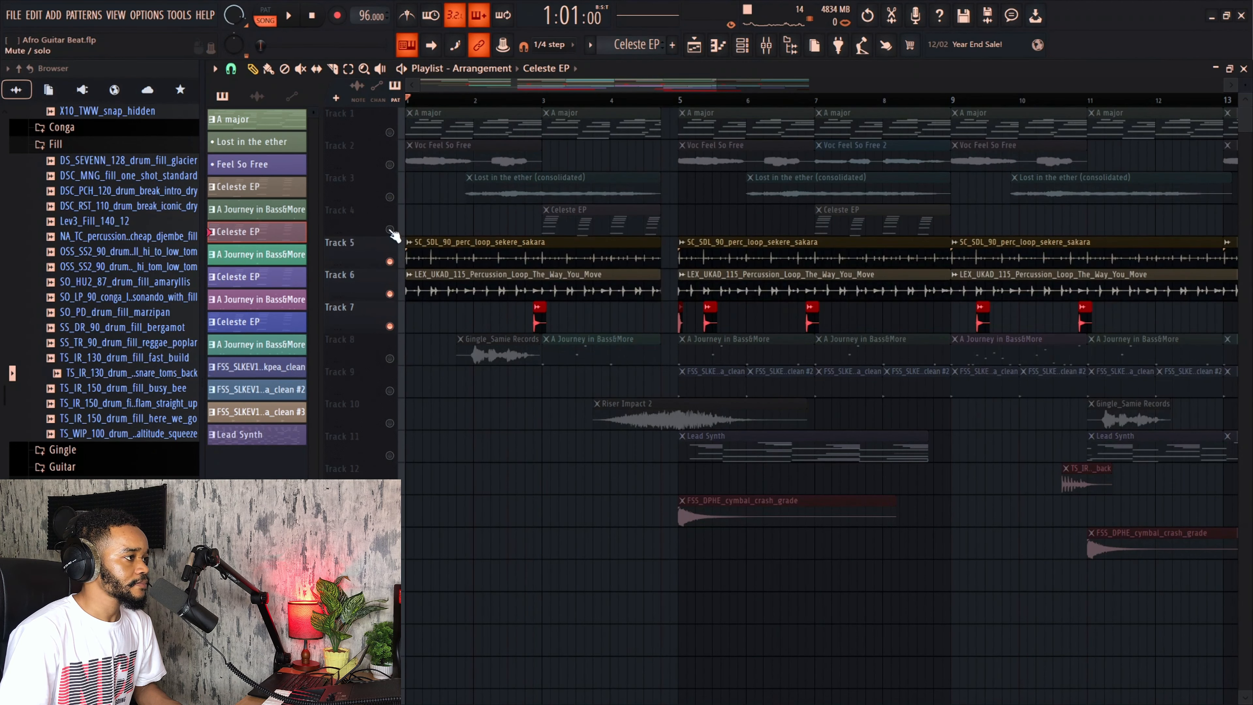
{"action": "left_click", "coordinate": [389, 358]}
{"action": "scroll", "coordinate": [622, 277], "scroll_direction": "down", "scroll_amount": 2}
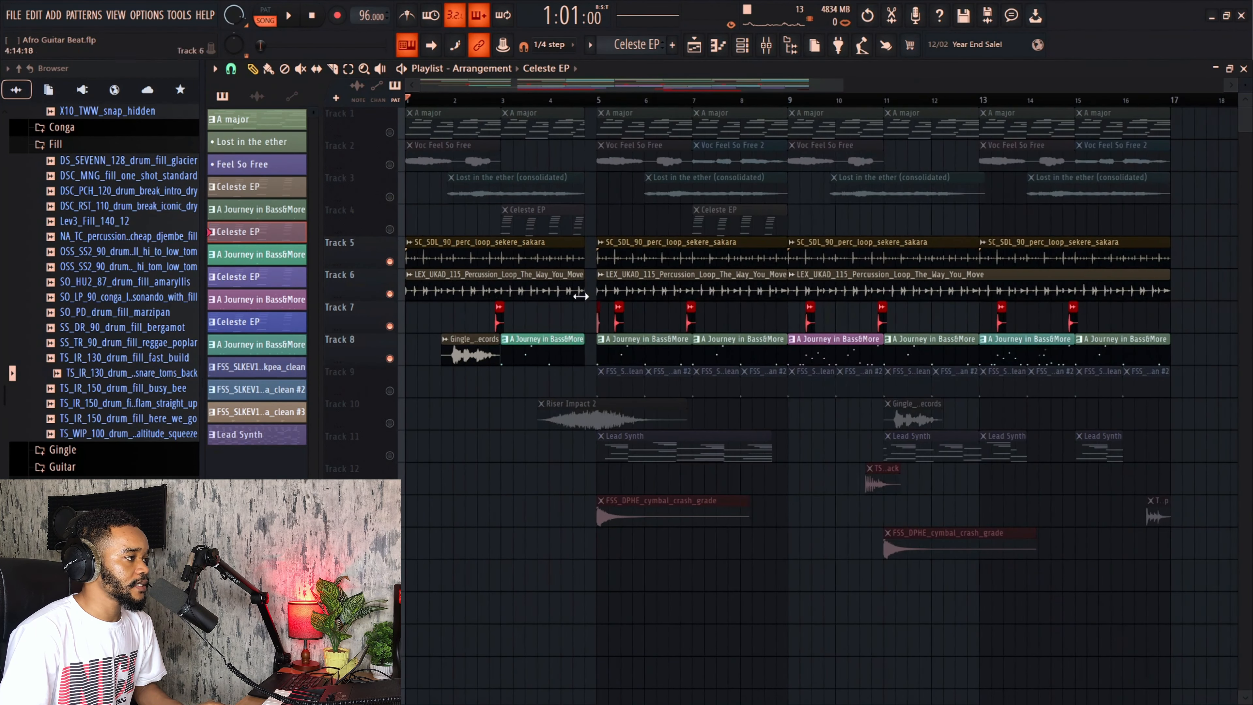
Step: Open the A Journey in Bass&More pattern in the piano roll and play it
{"action": "double_click", "coordinate": [532, 347]}
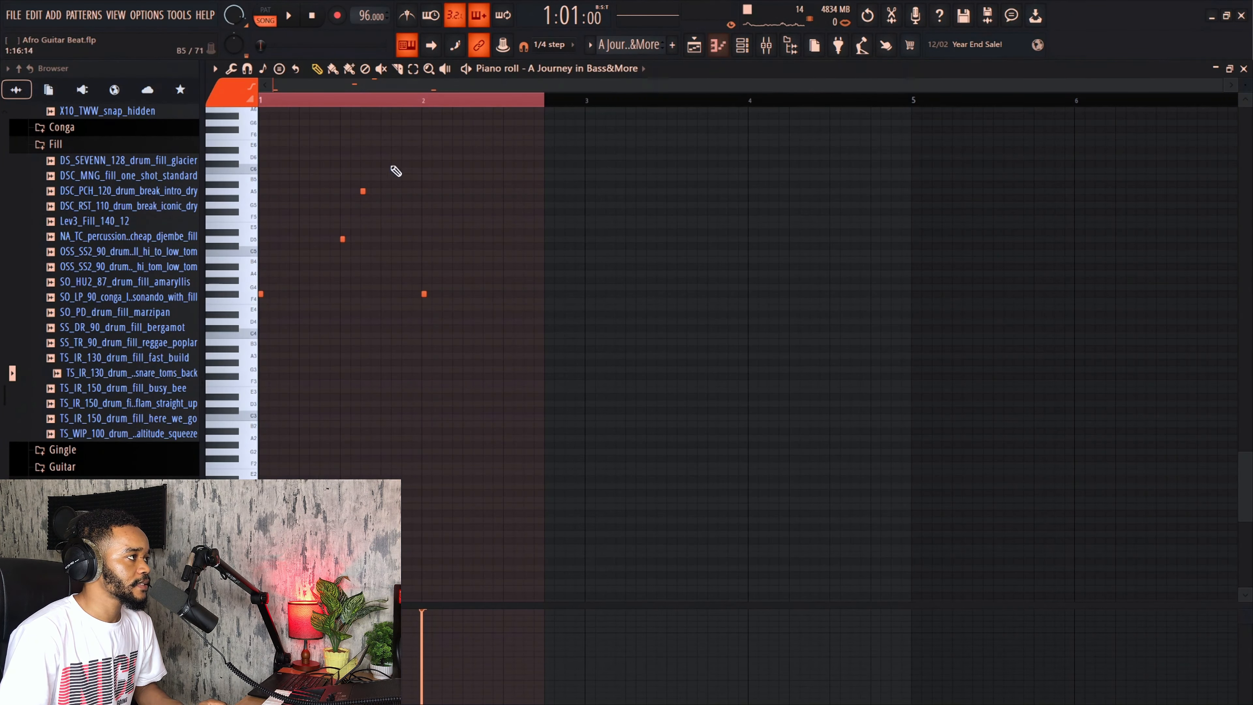
{"action": "key", "text": "space"}
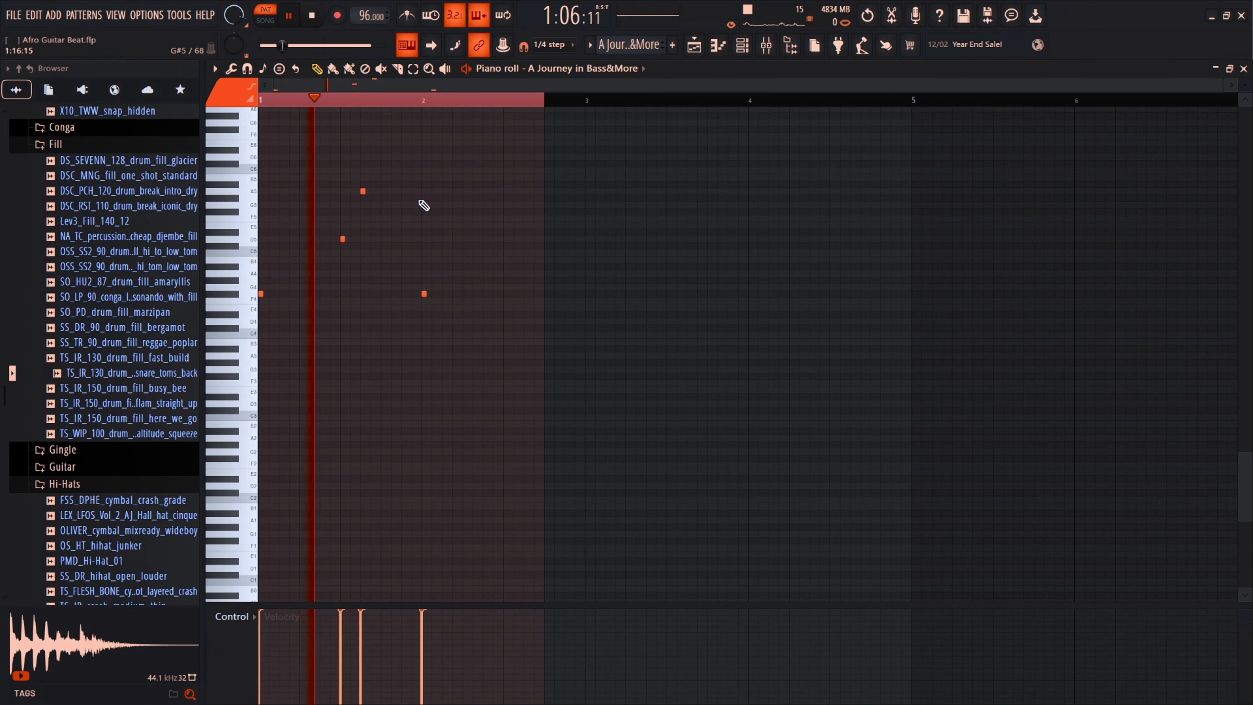
{"action": "key", "text": "space"}
Step: Return to the playlist and unmute Tracks 1 and 2
{"action": "left_click", "coordinate": [693, 45]}
{"action": "left_click", "coordinate": [390, 132]}
{"action": "left_click", "coordinate": [390, 164]}
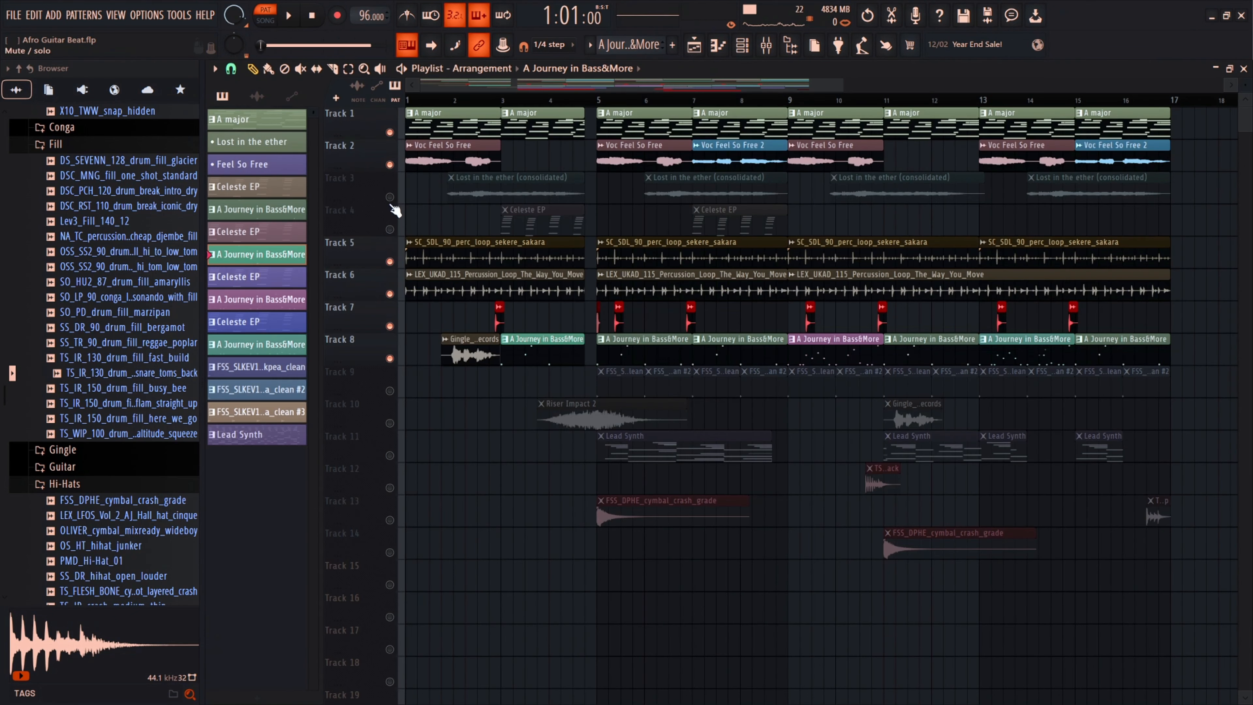
Step: Unmute Tracks 3 and 4 and play the full arrangement to hear them in the mix
{"action": "left_click", "coordinate": [390, 197]}
{"action": "left_click", "coordinate": [390, 229]}
{"action": "key", "text": "space"}
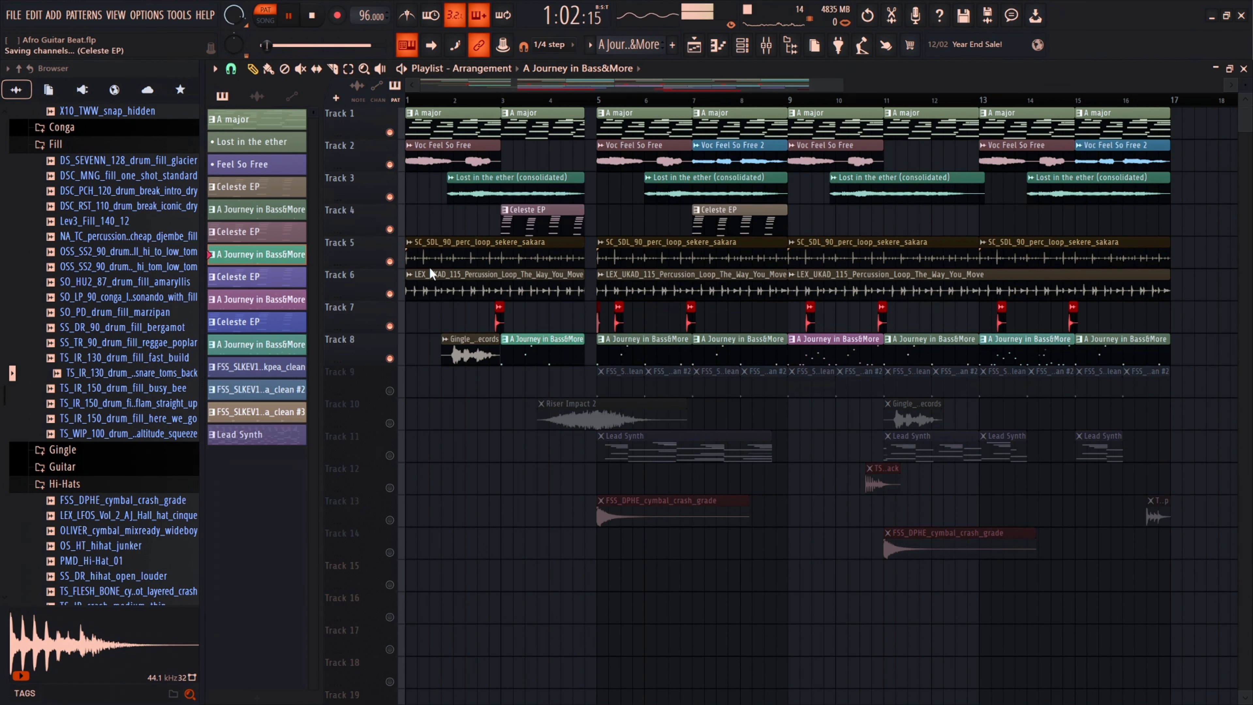
{"action": "key", "text": "l"}
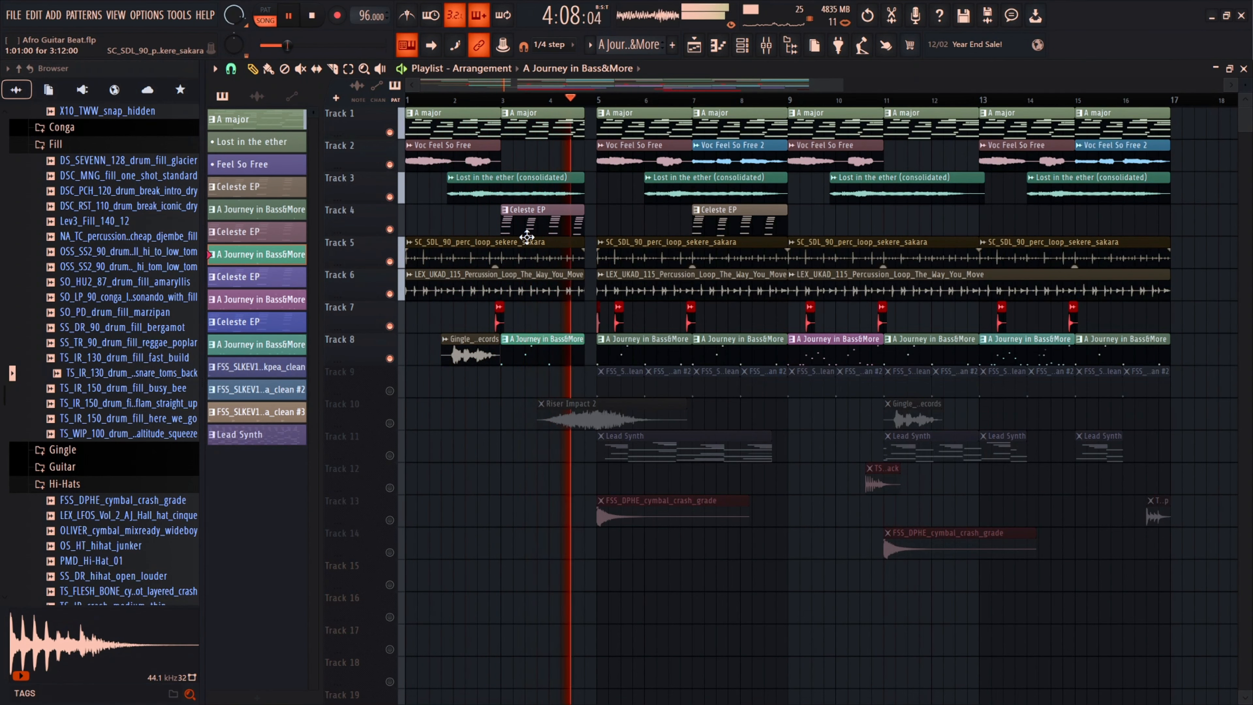
{"action": "key", "text": "space"}
{"action": "scroll", "coordinate": [592, 111], "scroll_direction": "up", "scroll_amount": 3}
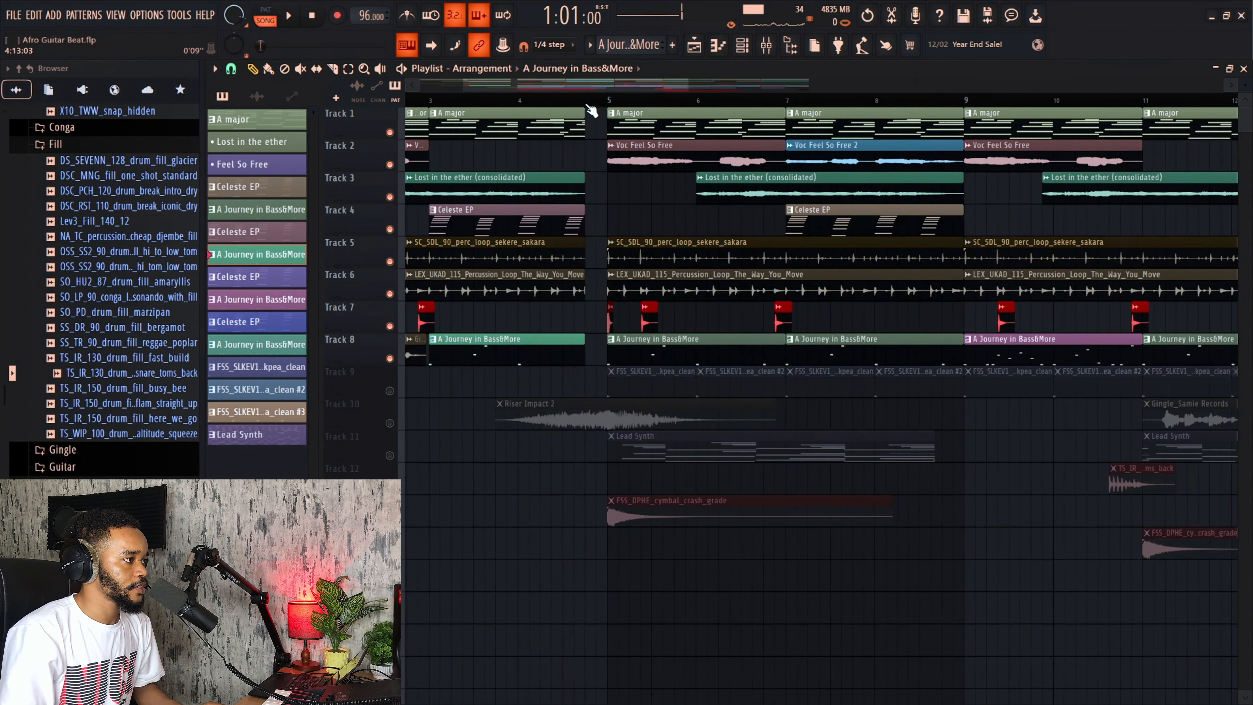
{"action": "scroll", "coordinate": [584, 109], "scroll_direction": "down", "scroll_amount": 5}
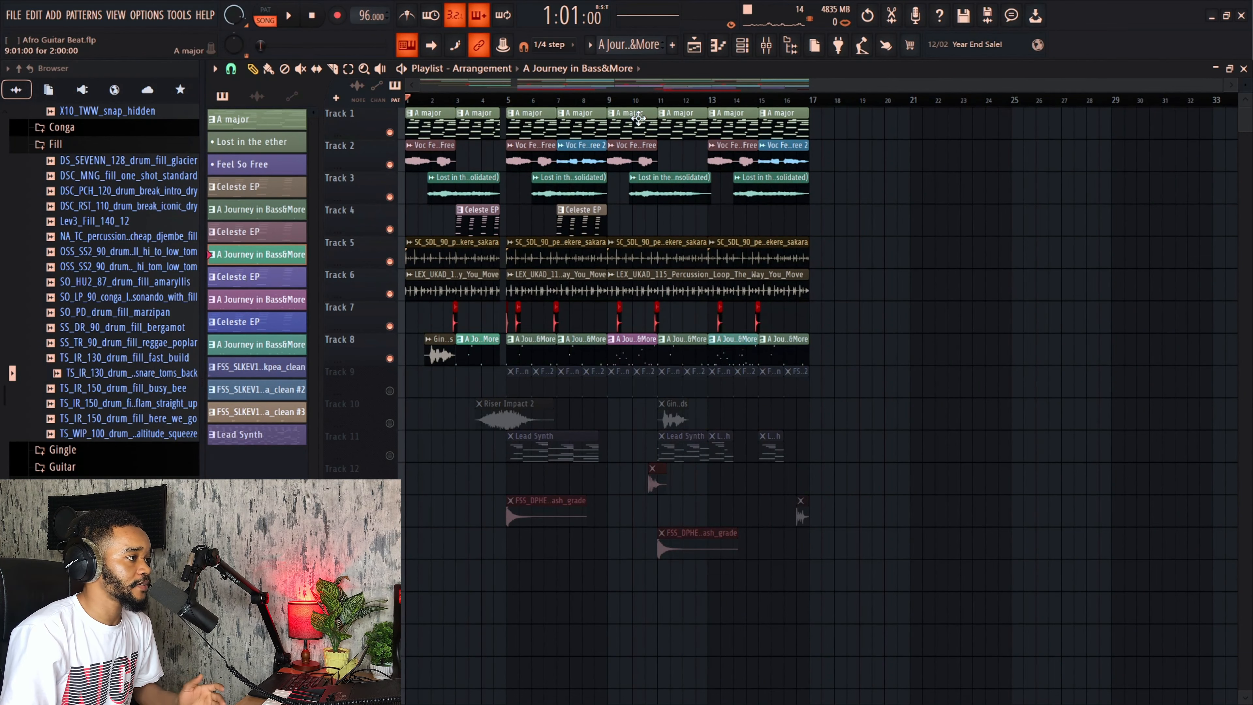
{"action": "scroll", "coordinate": [556, 300], "scroll_direction": "down", "scroll_amount": 1}
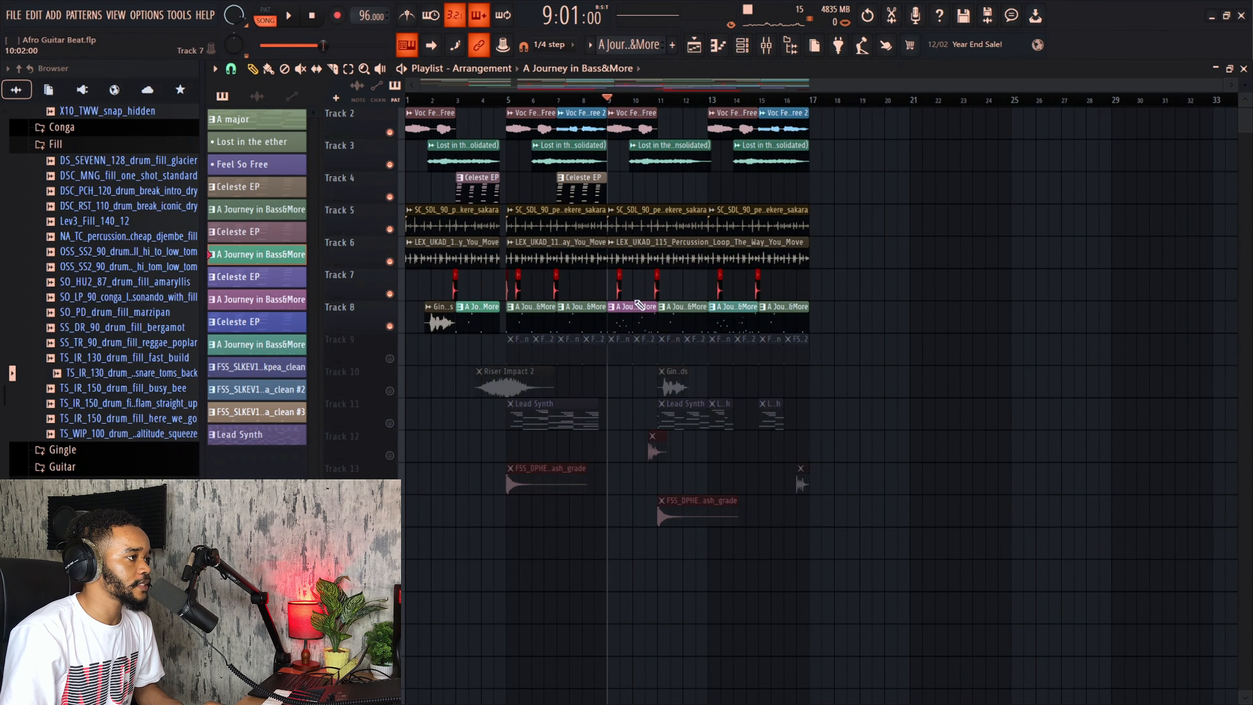
{"action": "key", "text": "space"}
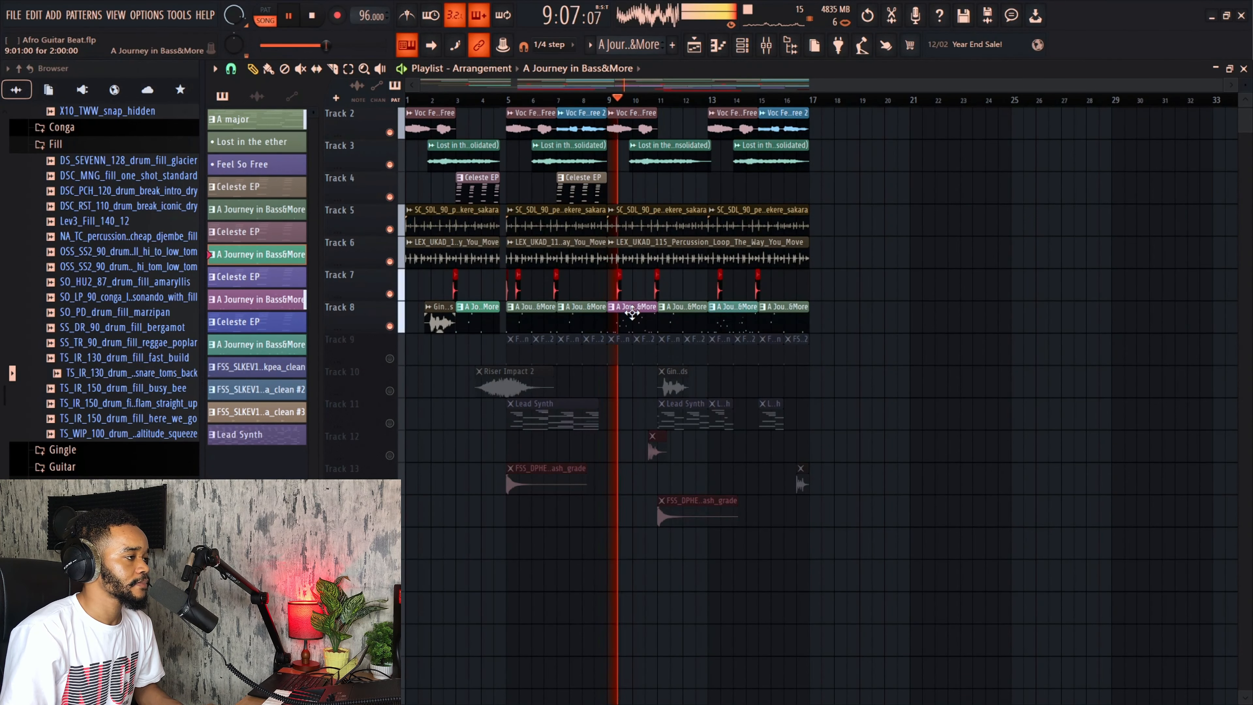
{"action": "key", "text": "space"}
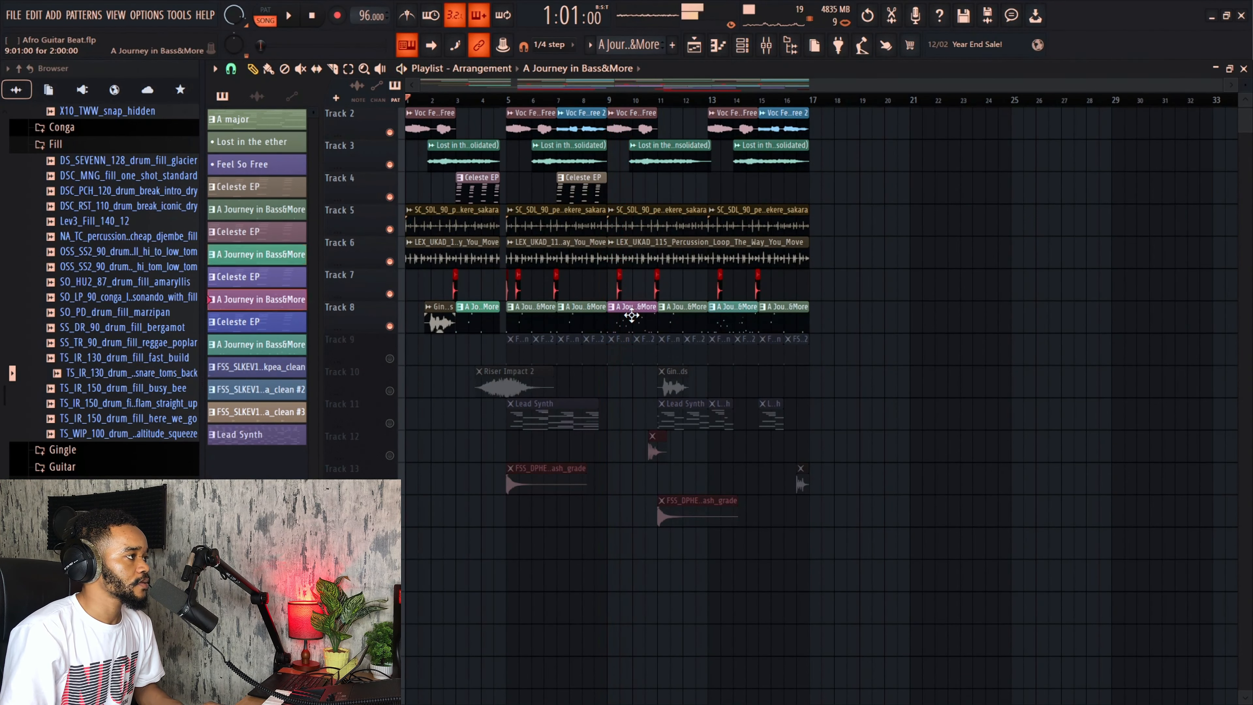
Step: Open a Track 8 A Journey in Bass&More clip in the piano roll and play the pattern on its own
{"action": "double_click", "coordinate": [632, 310]}
{"action": "left_click", "coordinate": [266, 15]}
{"action": "key", "text": "space"}
{"action": "scroll", "coordinate": [311, 138], "scroll_direction": "down", "scroll_amount": 1}
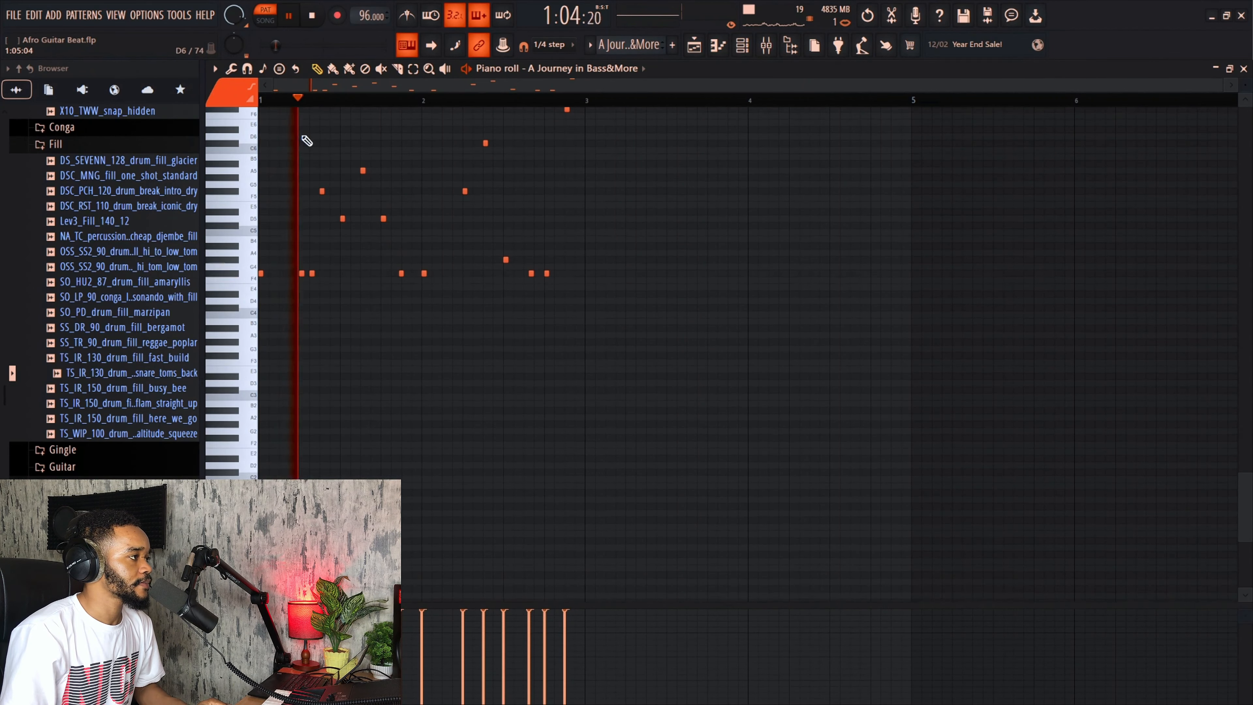
{"action": "scroll", "coordinate": [306, 140], "scroll_direction": "up", "scroll_amount": 1}
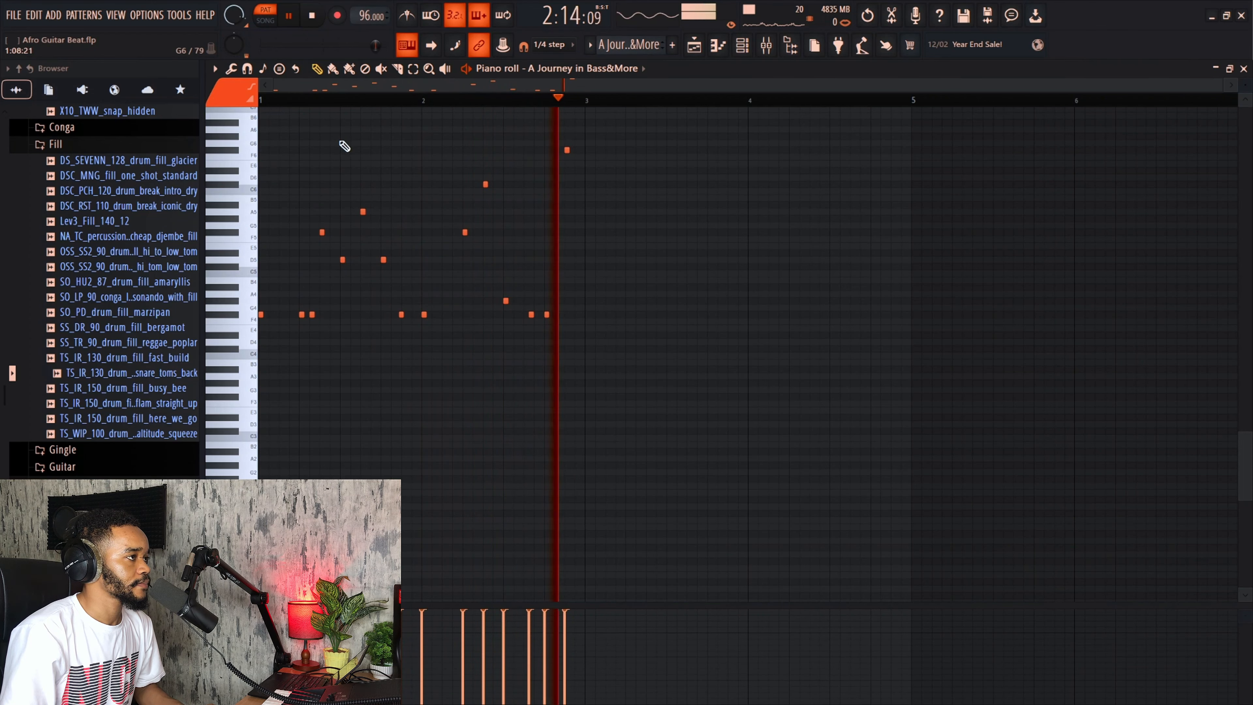
{"action": "key", "text": "space"}
Step: Return to the playlist and play the arrangement from bar 9
{"action": "left_click", "coordinate": [695, 46]}
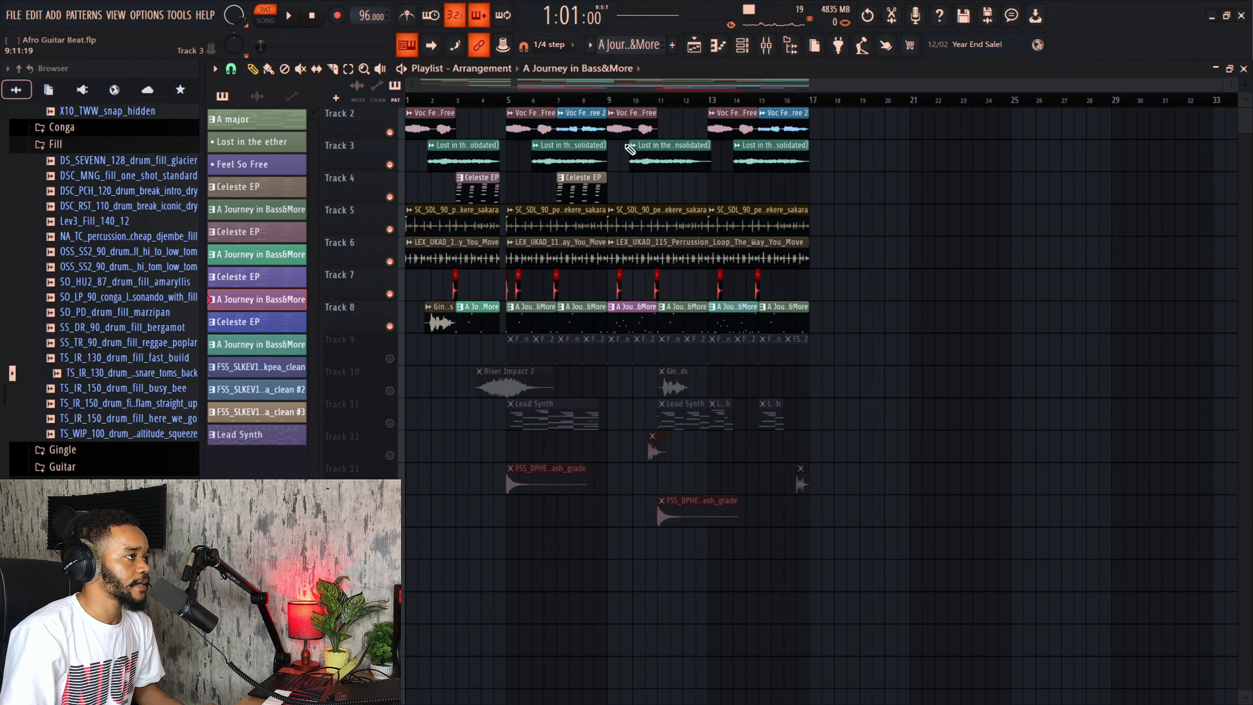
{"action": "left_click", "coordinate": [612, 102]}
{"action": "key", "text": "space"}
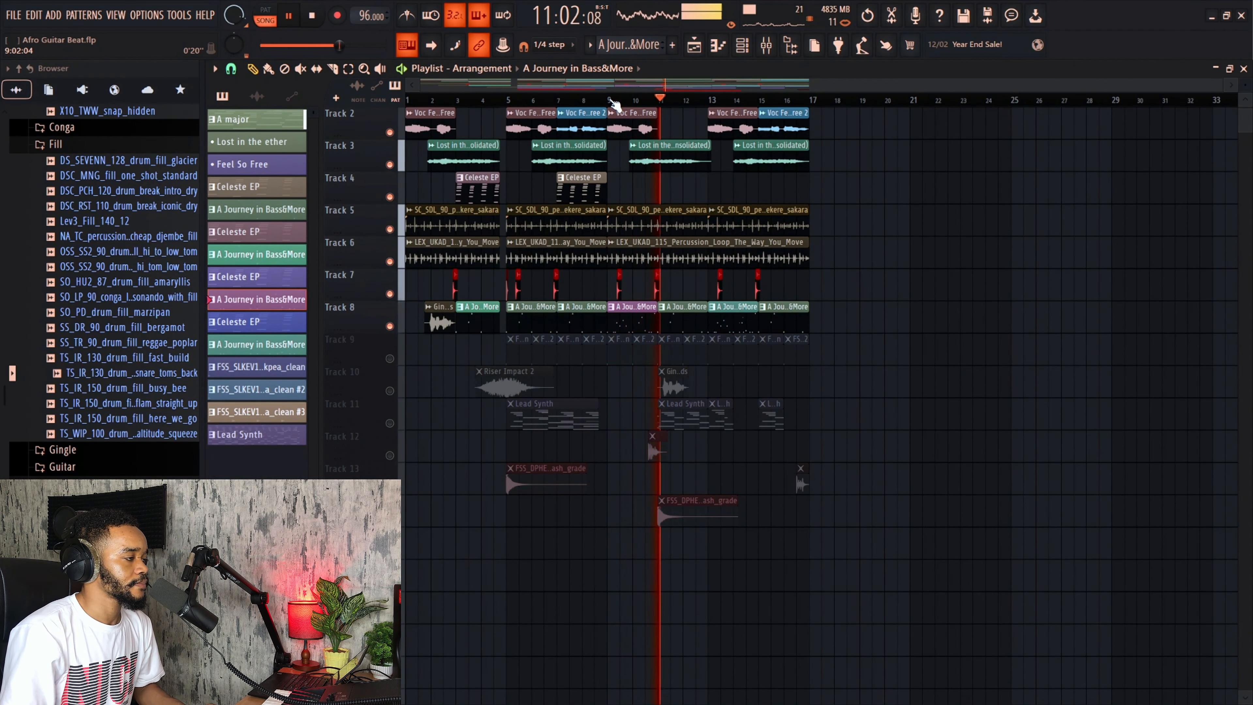
{"action": "key", "text": "space"}
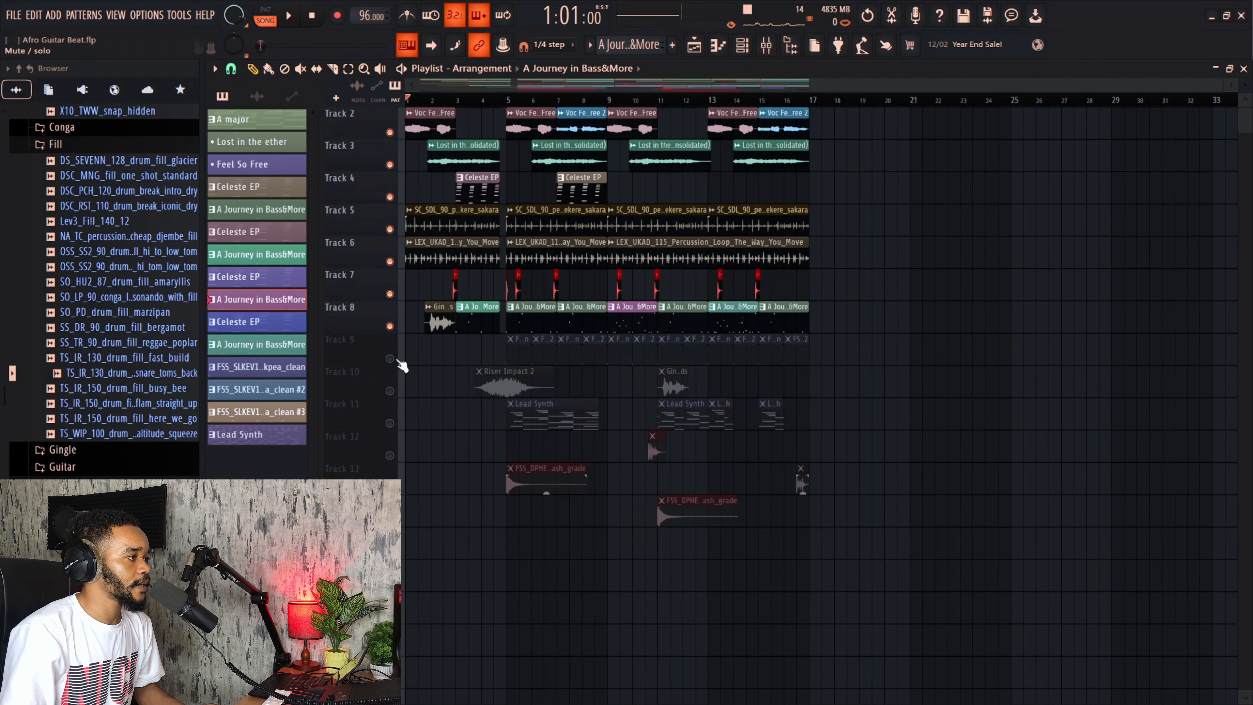
Step: Solo Track 9, then solo Track 11 instead
{"action": "right_click", "coordinate": [389, 359]}
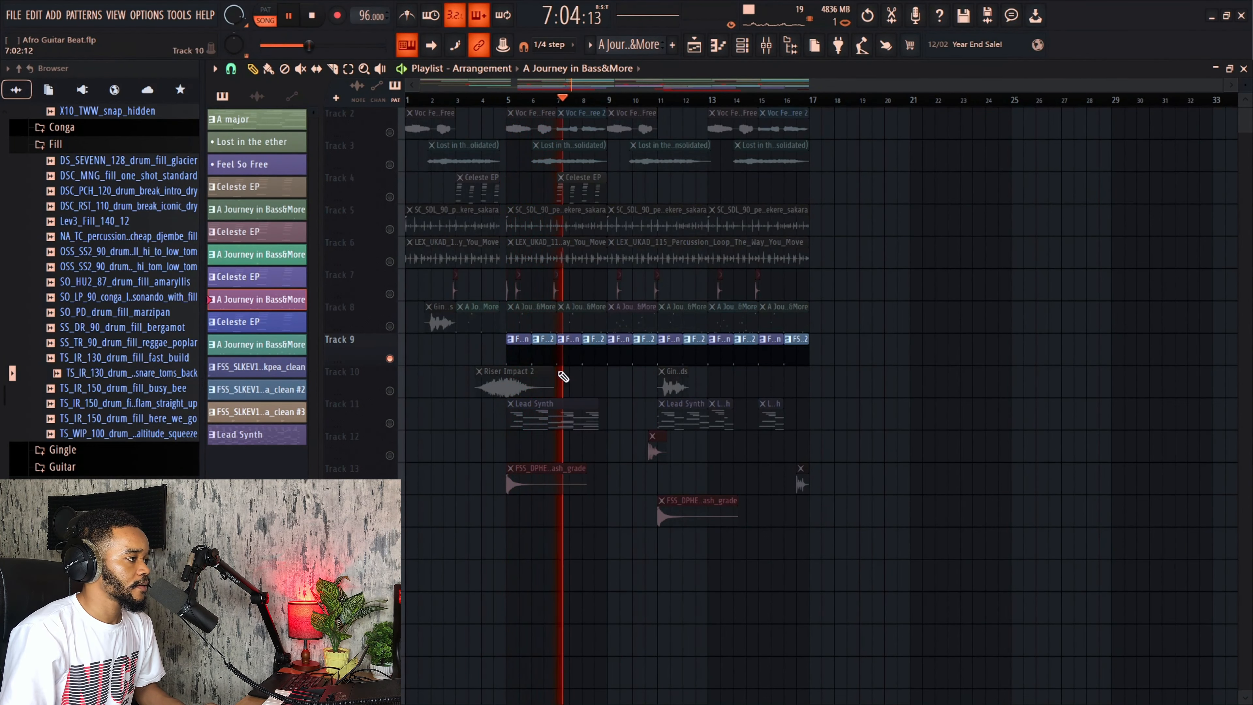
{"action": "left_click", "coordinate": [391, 424]}
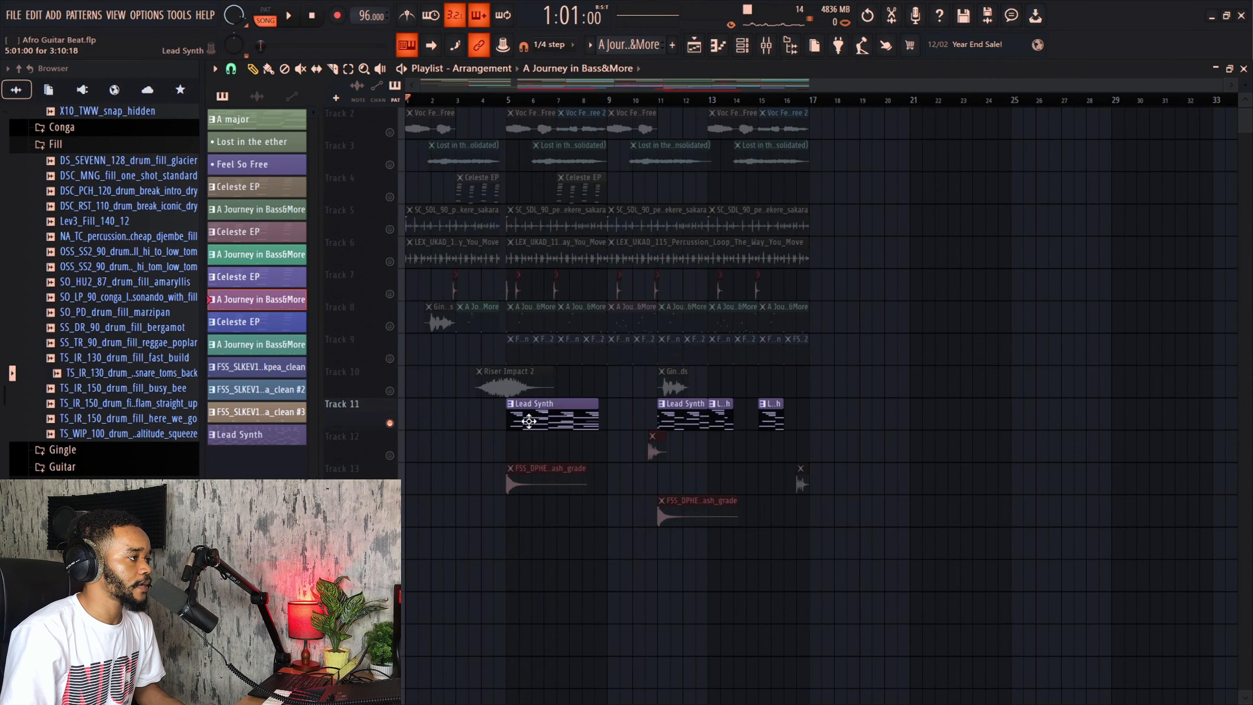
Step: Open the Lead Synth clip in the piano roll, play it, and go back to the playlist
{"action": "double_click", "coordinate": [529, 421]}
{"action": "scroll", "coordinate": [330, 139], "scroll_direction": "down", "scroll_amount": 3}
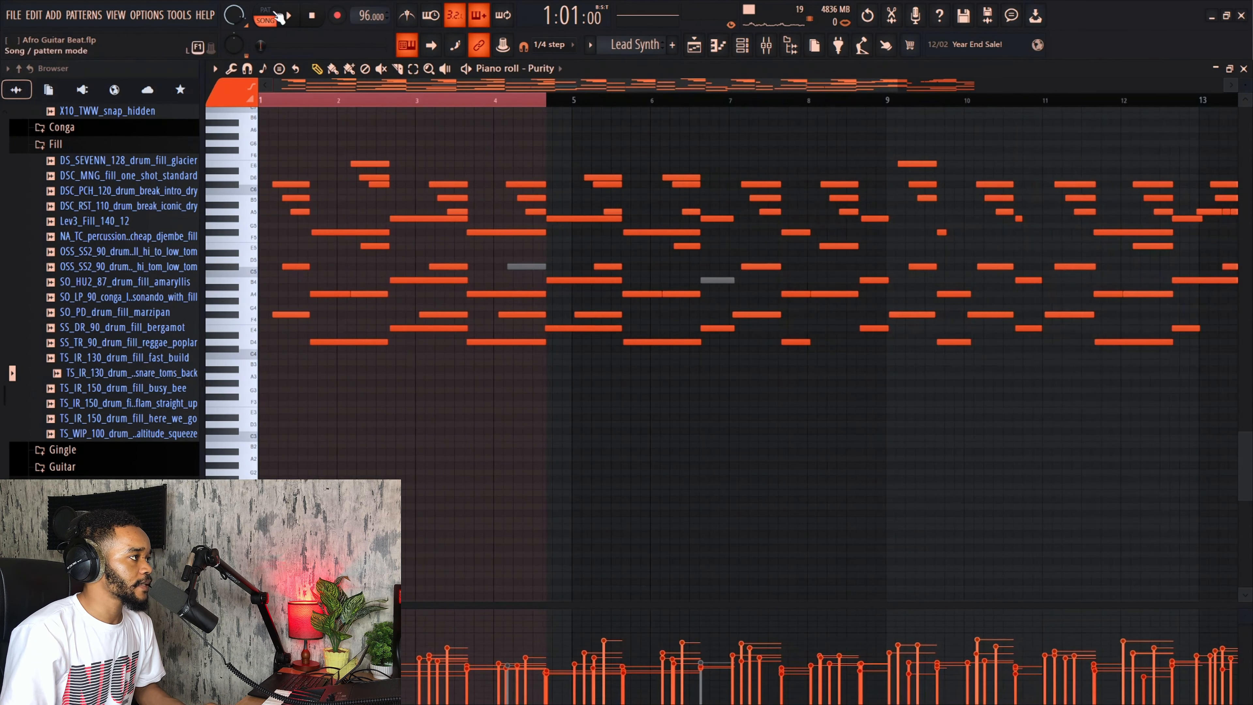
{"action": "key", "text": "space"}
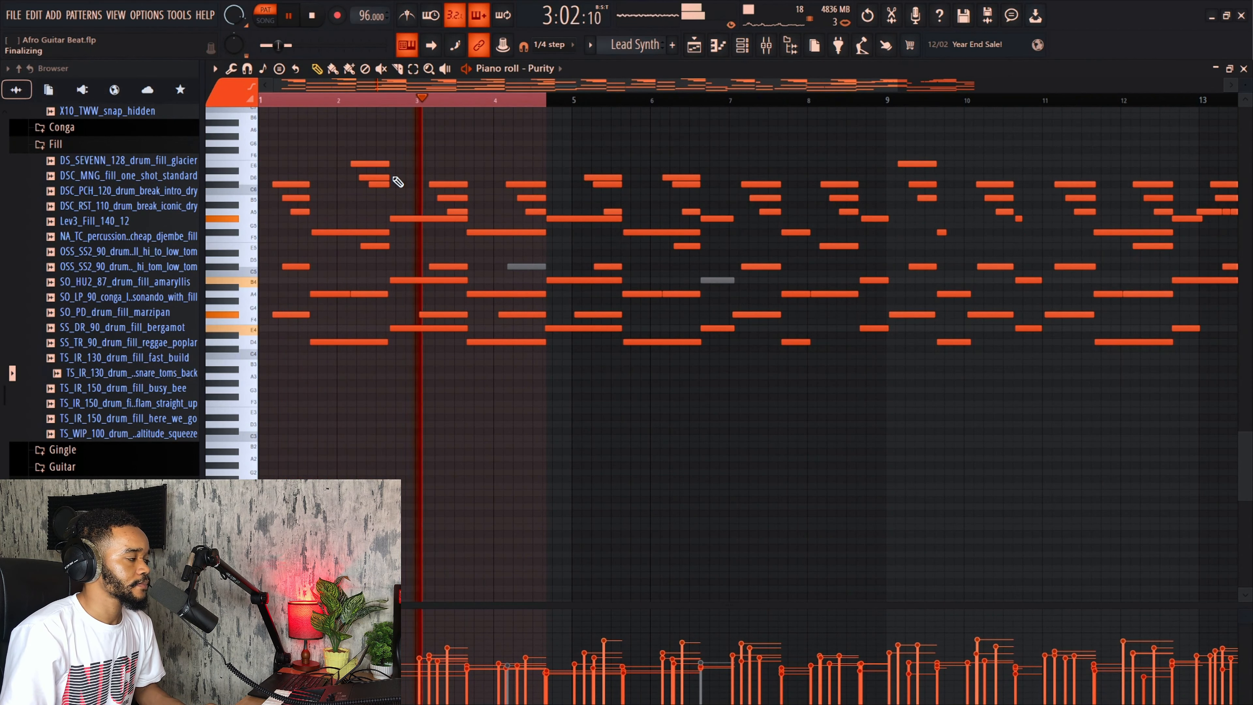
{"action": "scroll", "coordinate": [393, 180], "scroll_direction": "down", "scroll_amount": 2}
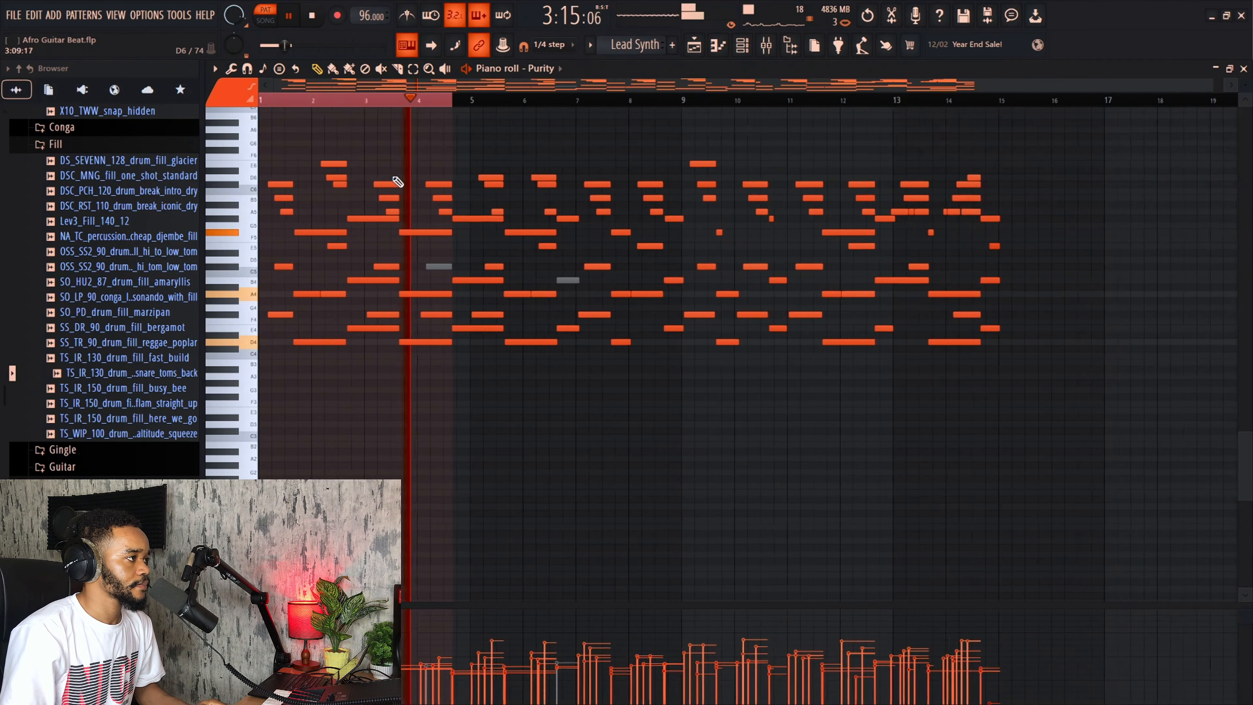
{"action": "key", "text": "space"}
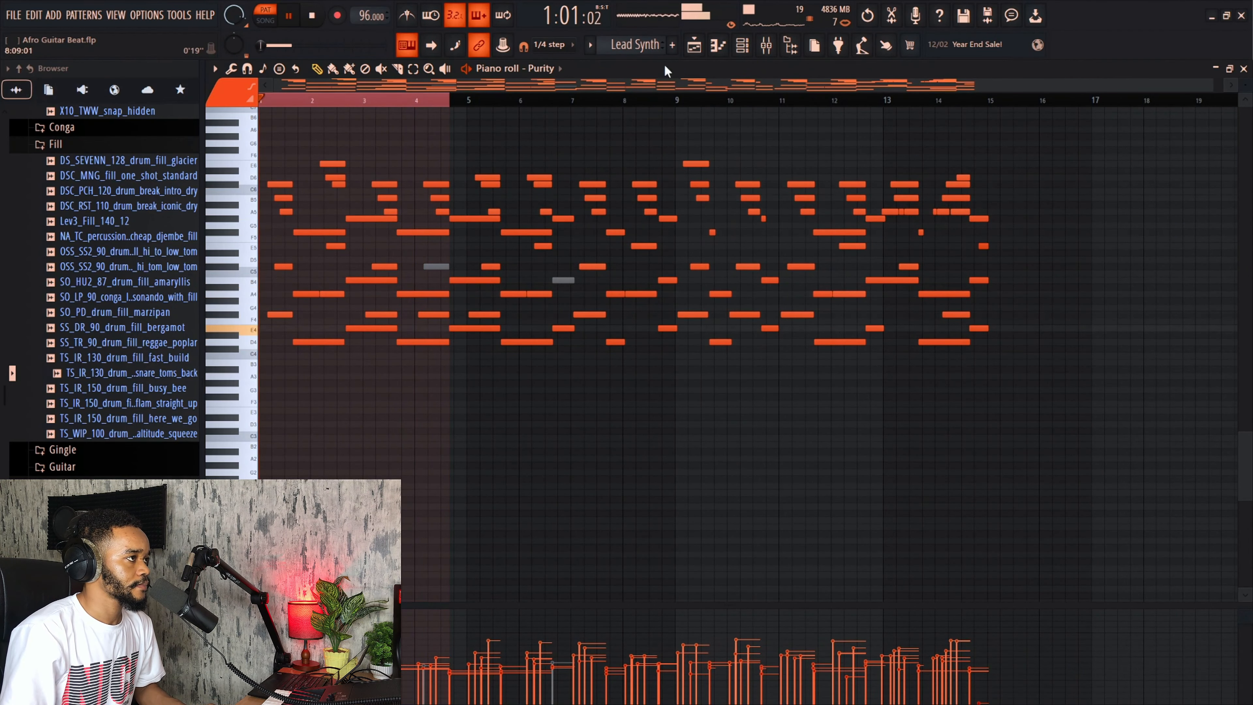
{"action": "key", "text": "F5"}
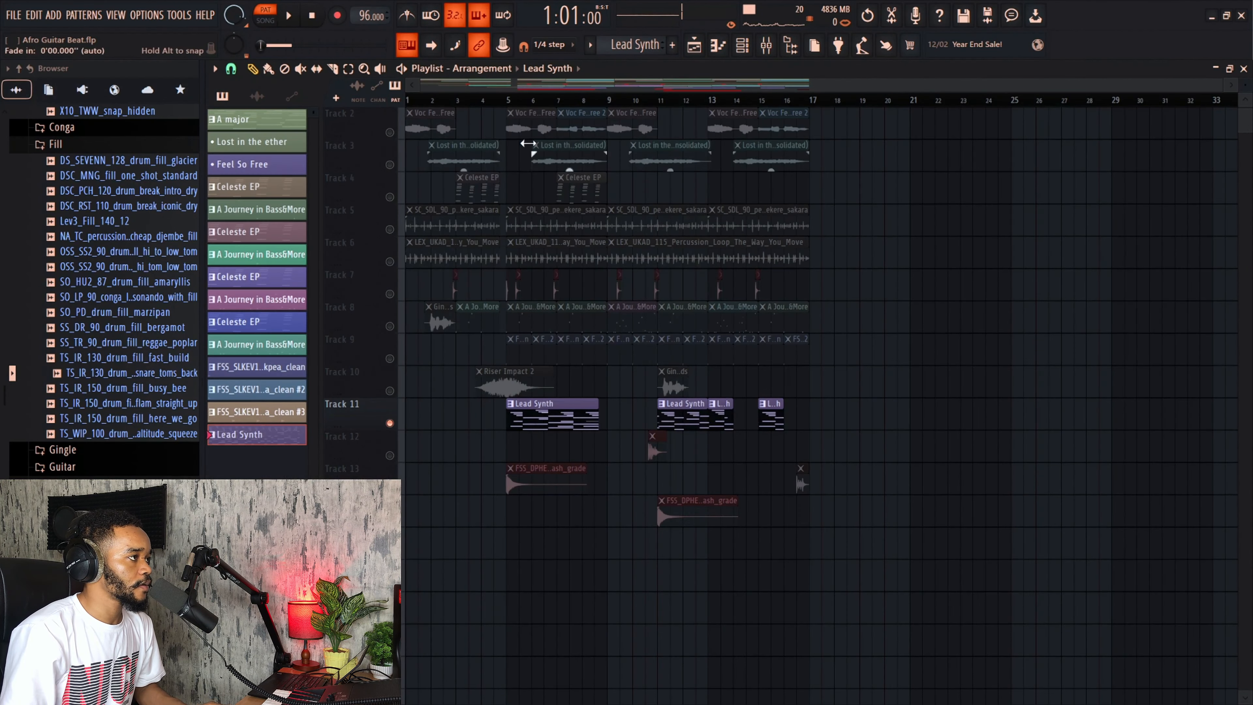
Step: Solo Track 10 and play it from bar 4
{"action": "left_click", "coordinate": [494, 101]}
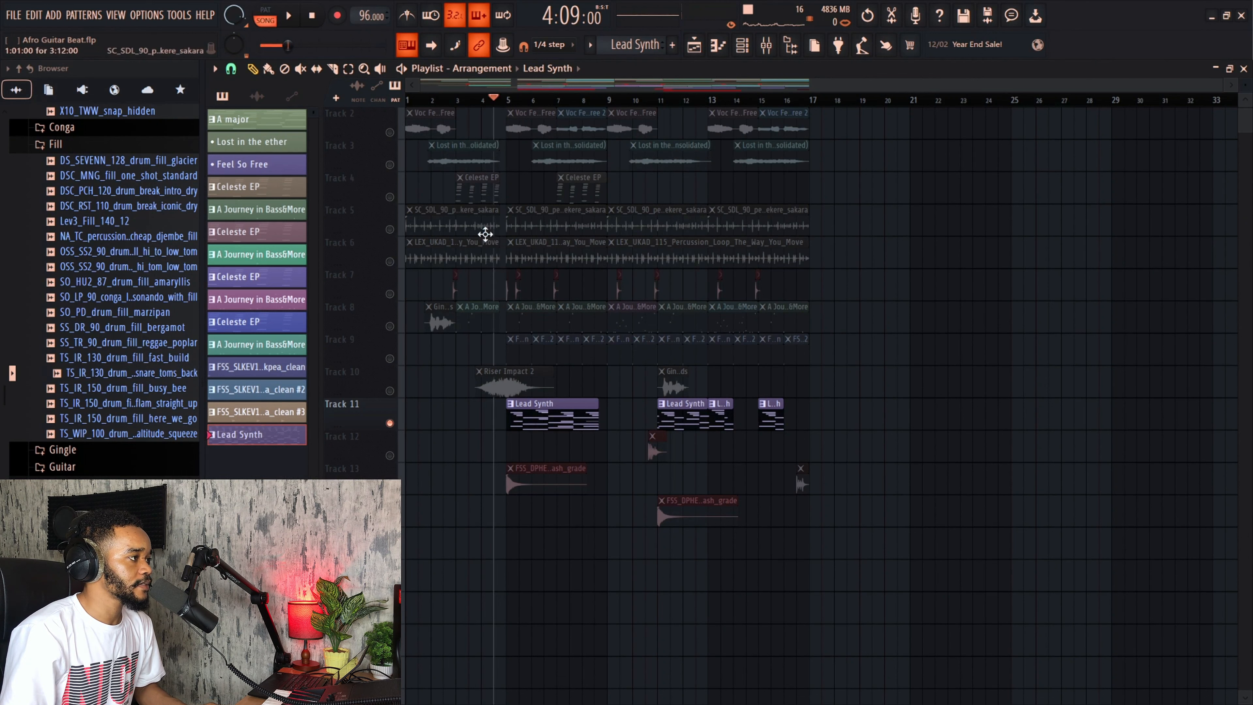
{"action": "left_click", "coordinate": [400, 386]}
{"action": "left_click", "coordinate": [471, 101]}
{"action": "key", "text": "space"}
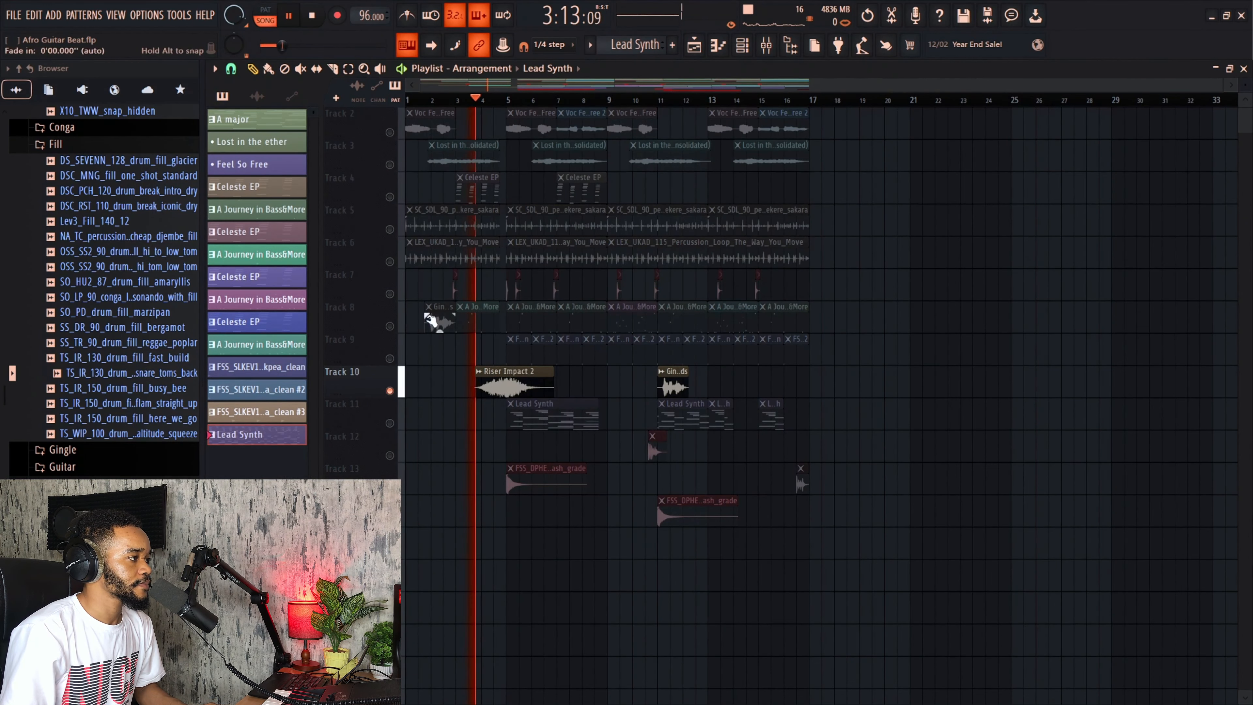
{"action": "left_click", "coordinate": [660, 101]}
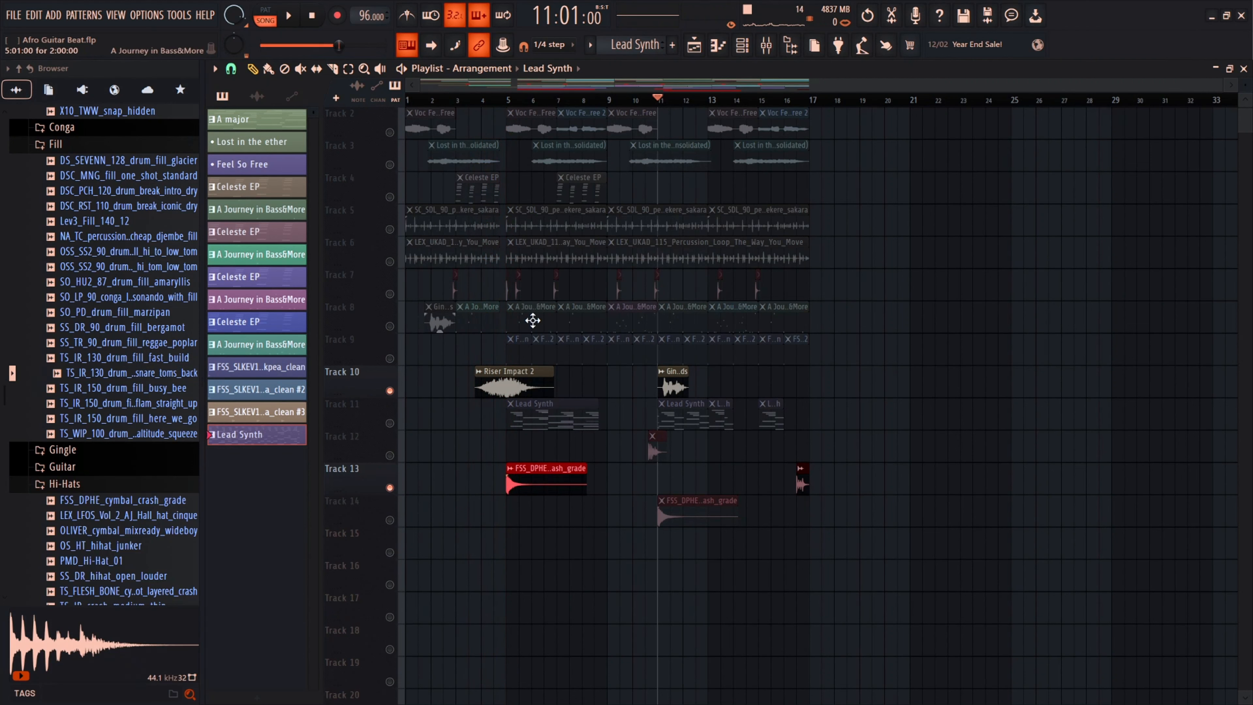
Step: Restore all tracks, then solo Track 1 and play it from bar 2
{"action": "right_click", "coordinate": [393, 264]}
{"action": "right_click", "coordinate": [394, 264]}
{"action": "scroll", "coordinate": [440, 118], "scroll_direction": "up", "scroll_amount": 1}
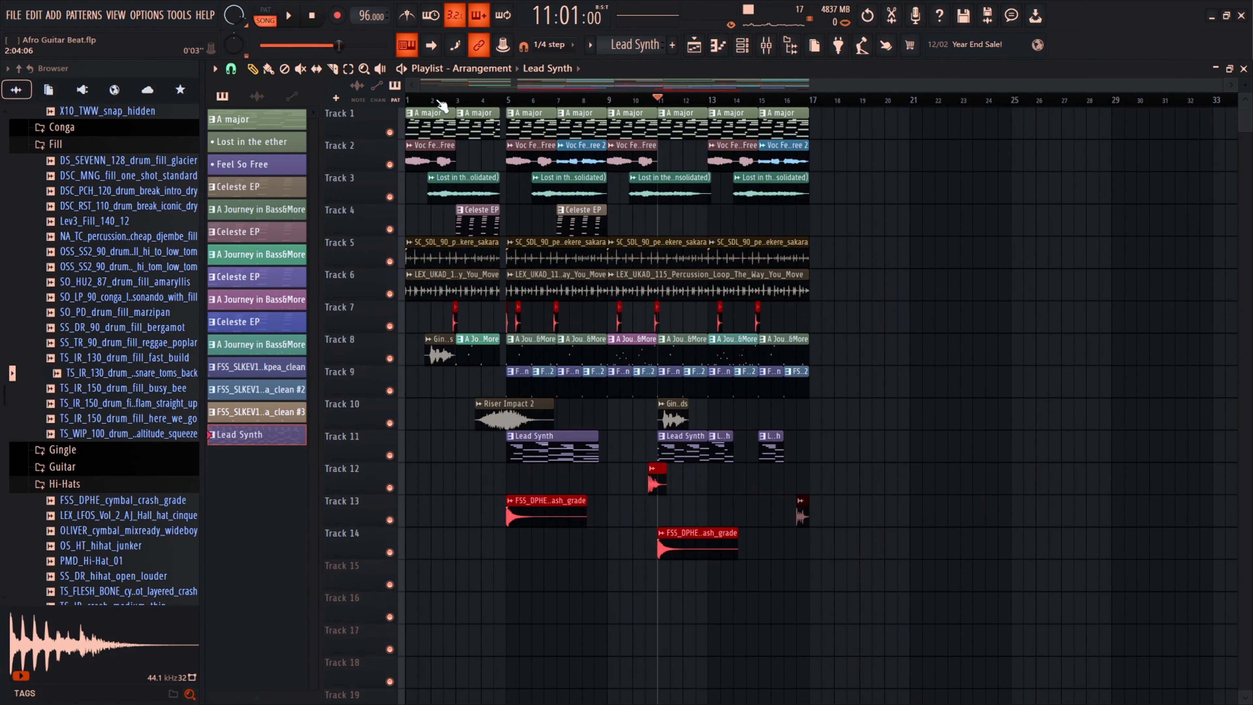
{"action": "left_click", "coordinate": [432, 100]}
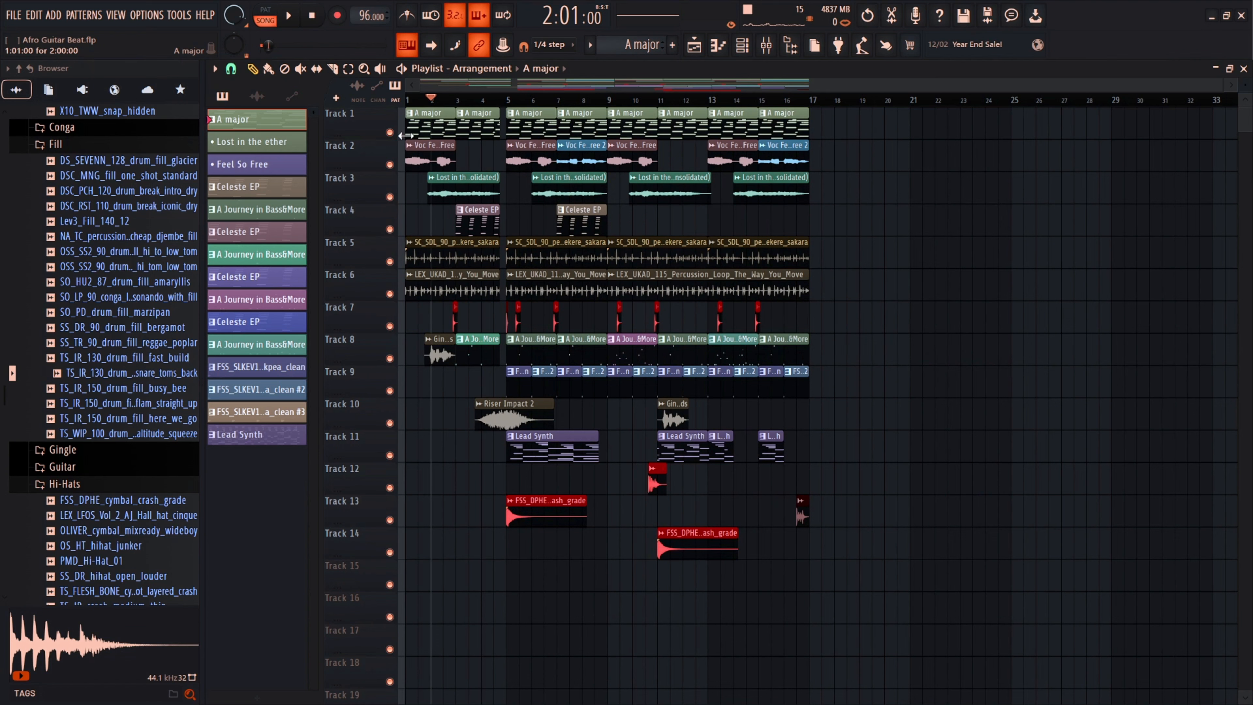
{"action": "right_click", "coordinate": [391, 132]}
{"action": "key", "text": "space"}
{"action": "key", "text": "space"}
Step: Open the channel rack and inspect the Jazz Guitar Pick - Octaves Wheel patch in Omnisphere, then close it
{"action": "left_click", "coordinate": [748, 50]}
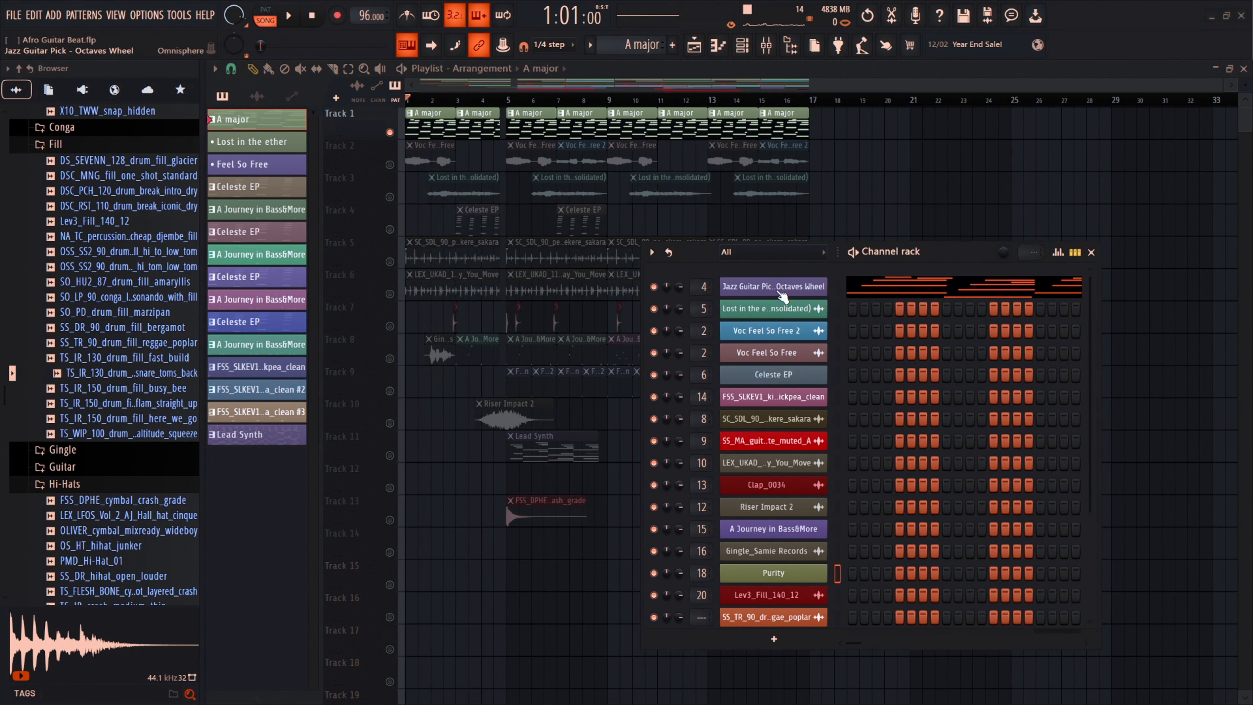
{"action": "left_click", "coordinate": [782, 296]}
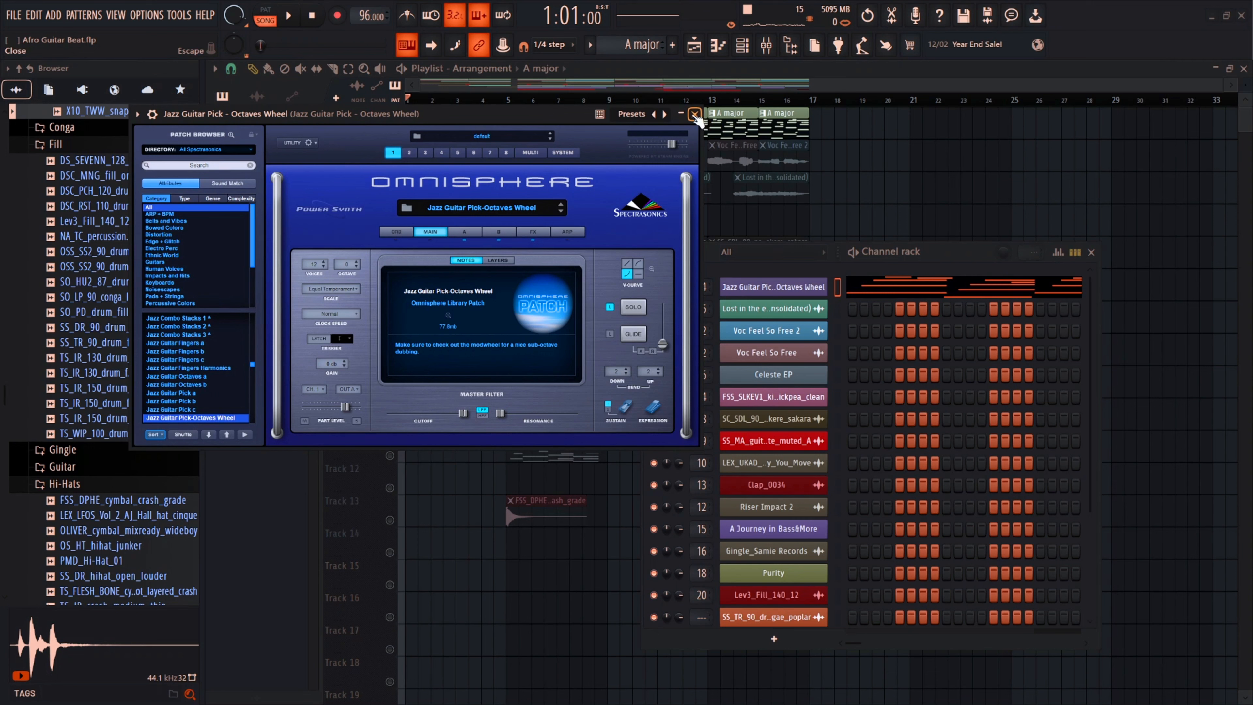
{"action": "scroll", "coordinate": [200, 376], "scroll_direction": "down", "scroll_amount": 2}
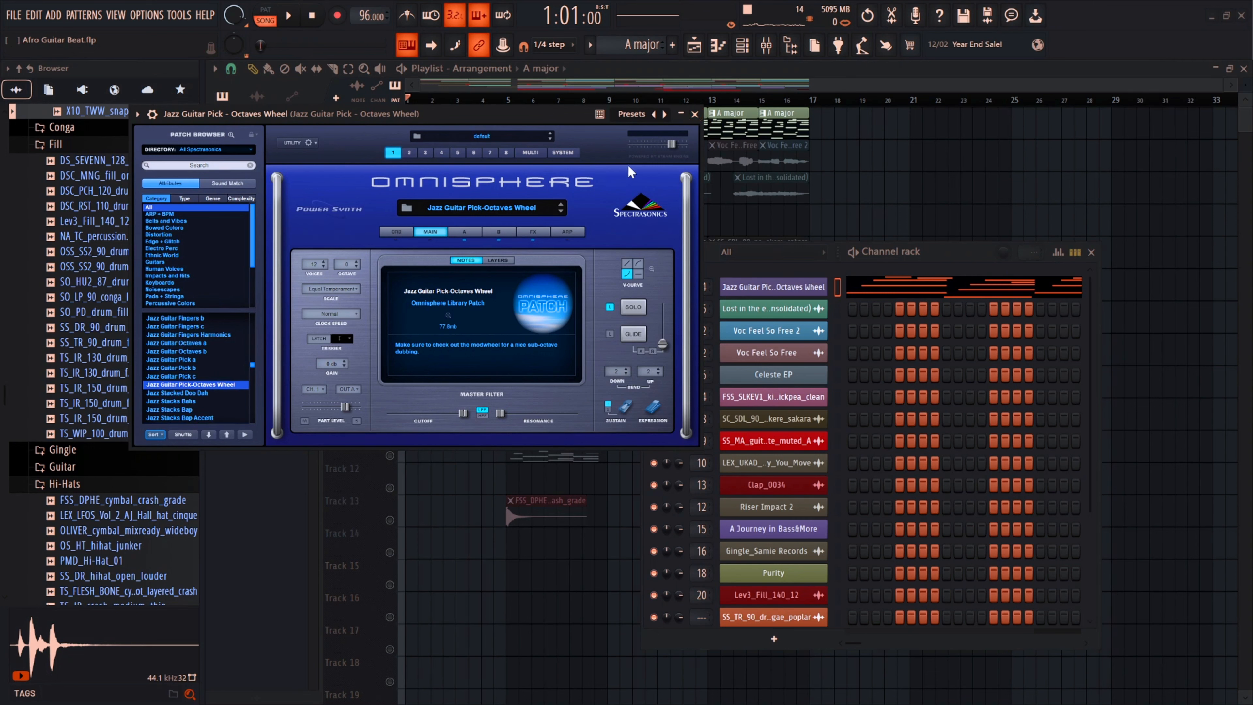
{"action": "left_click", "coordinate": [695, 114]}
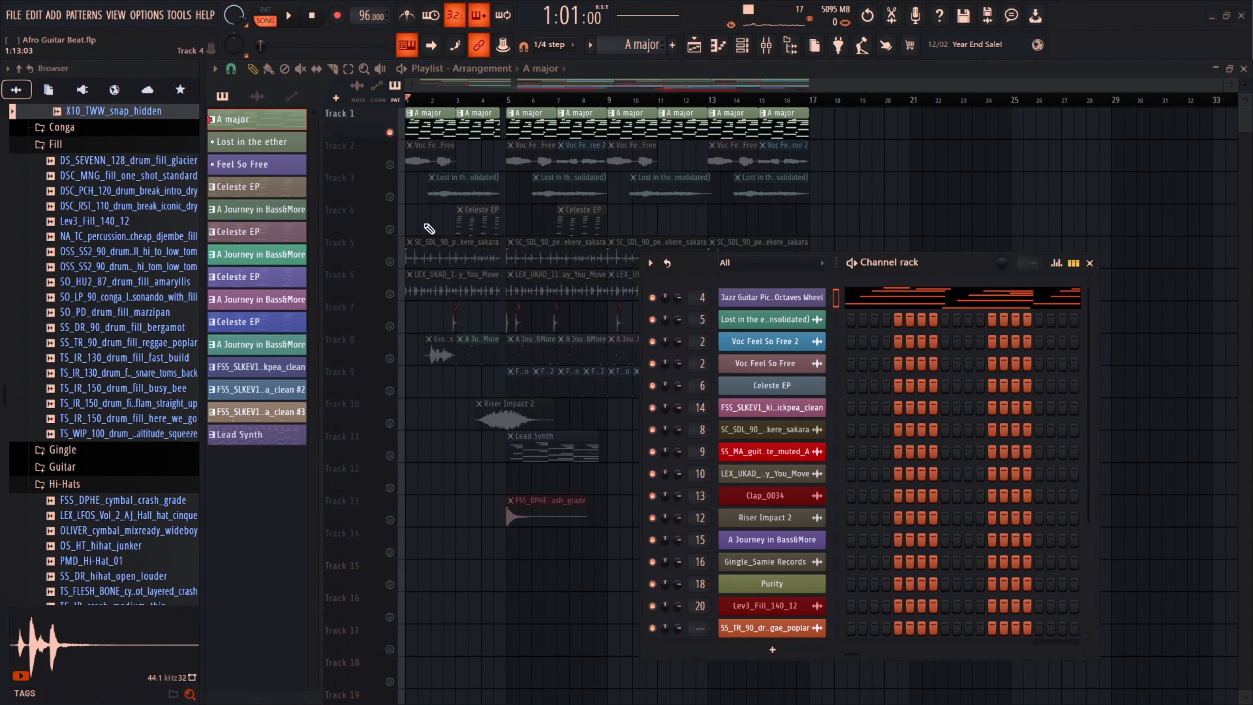
Step: Solo Track 4 and open its Celeste EP instrument in Studio Keys, then close it
{"action": "right_click", "coordinate": [390, 230]}
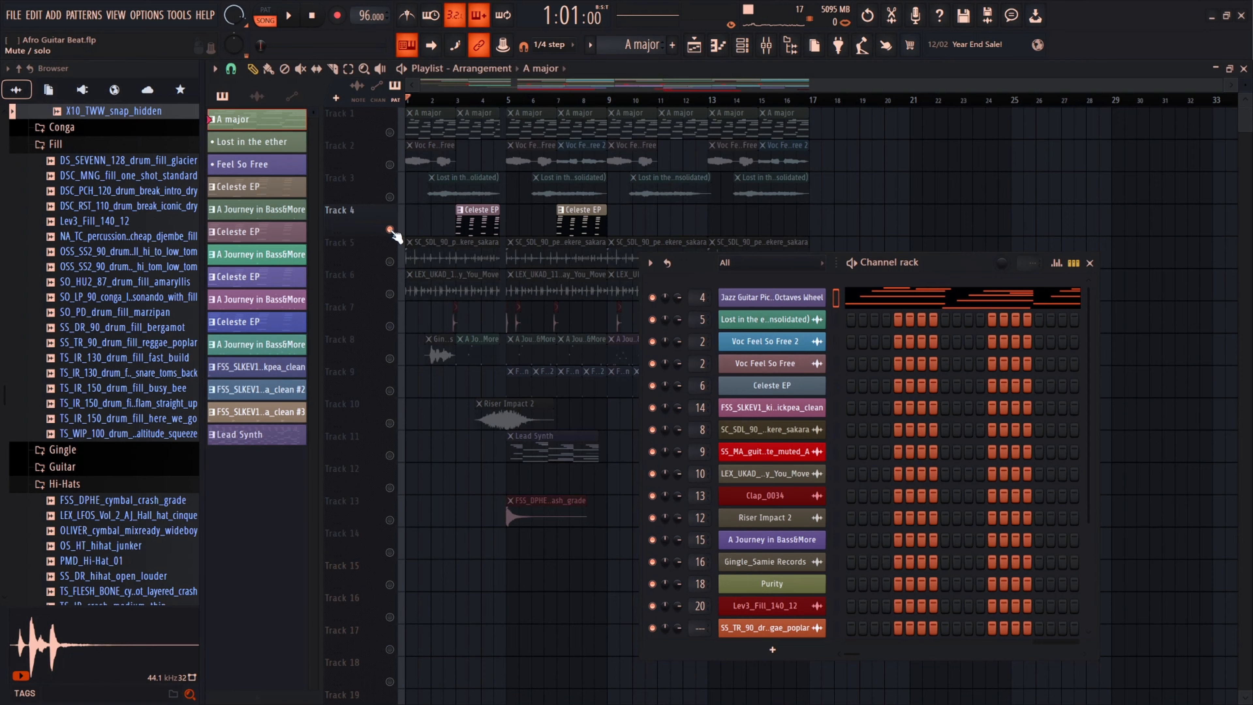
{"action": "double_click", "coordinate": [458, 219]}
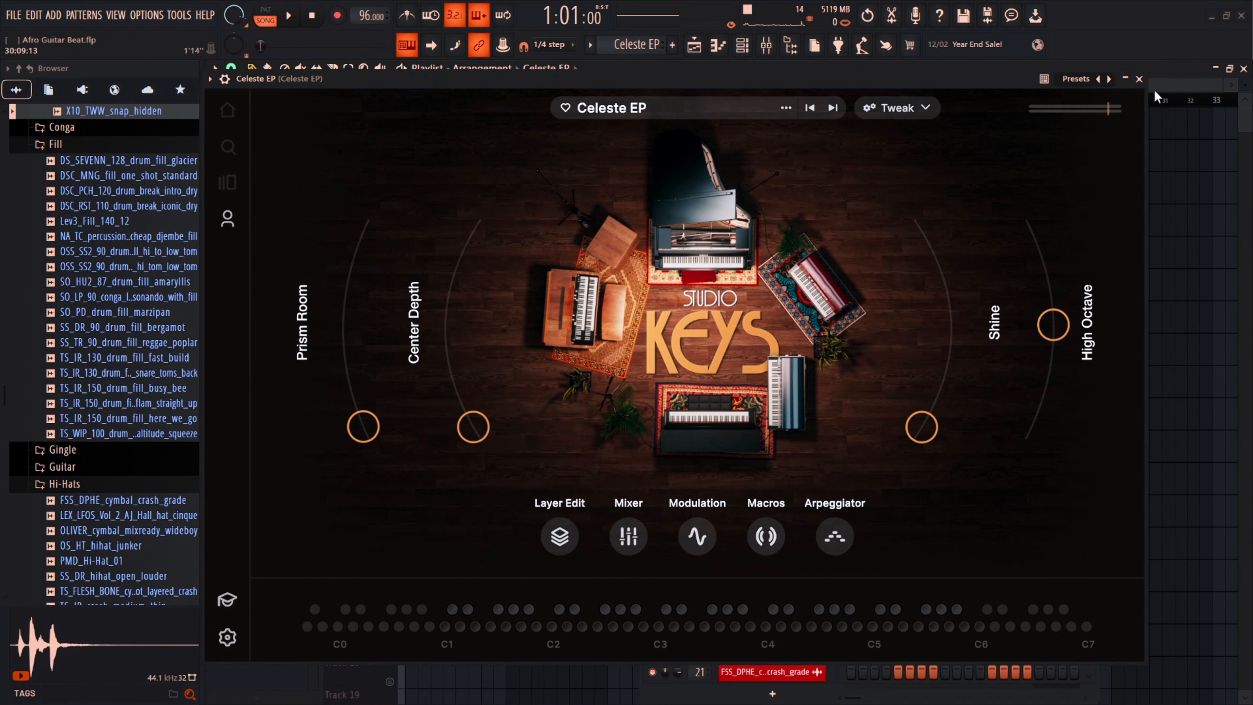
{"action": "left_click", "coordinate": [1139, 79]}
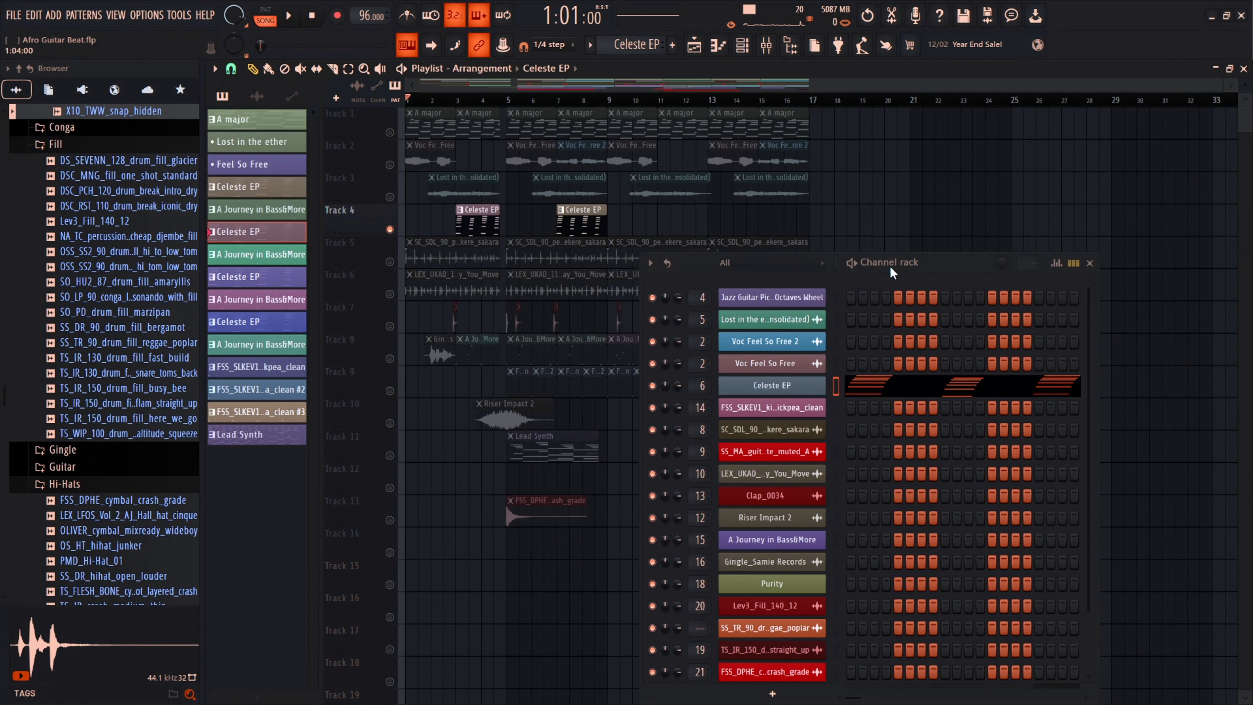
Step: Solo Track 11 and open its Purity instrument to view the Lead Synth preset
{"action": "scroll", "coordinate": [542, 291], "scroll_direction": "down", "scroll_amount": 2}
{"action": "scroll", "coordinate": [542, 301], "scroll_direction": "down", "scroll_amount": 1}
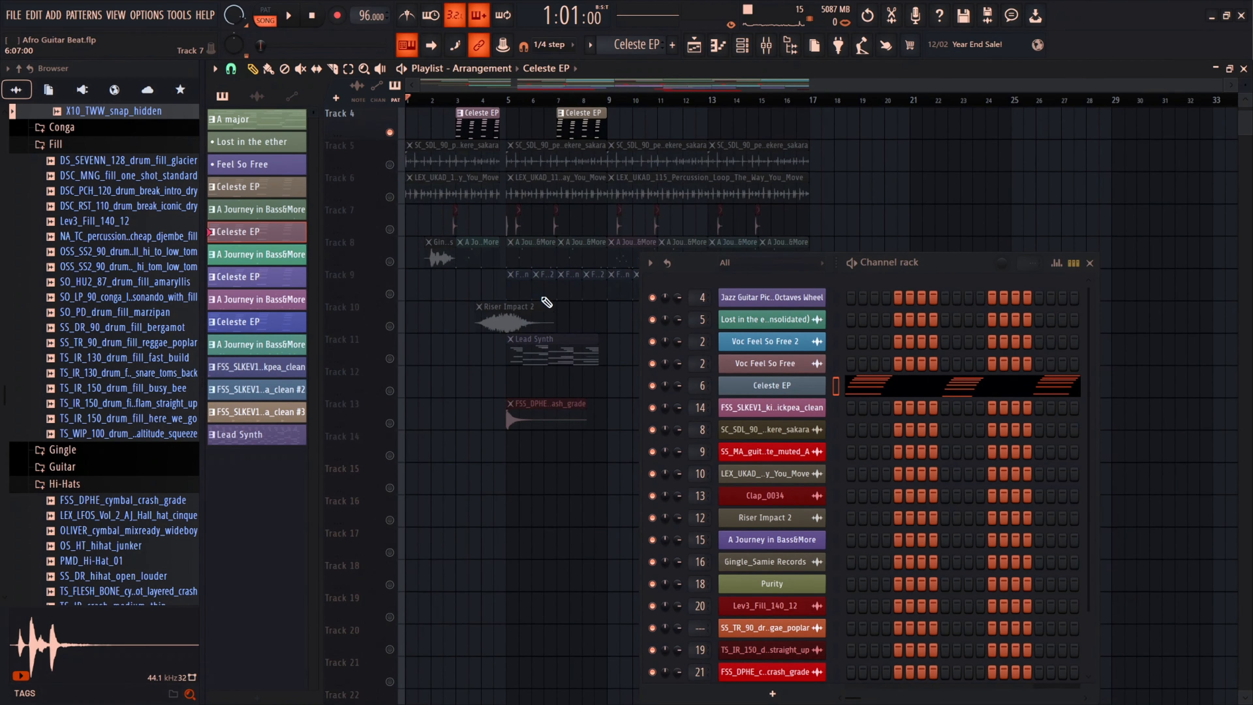
{"action": "scroll", "coordinate": [518, 336], "scroll_direction": "down", "scroll_amount": 1}
{"action": "left_click", "coordinate": [389, 326]}
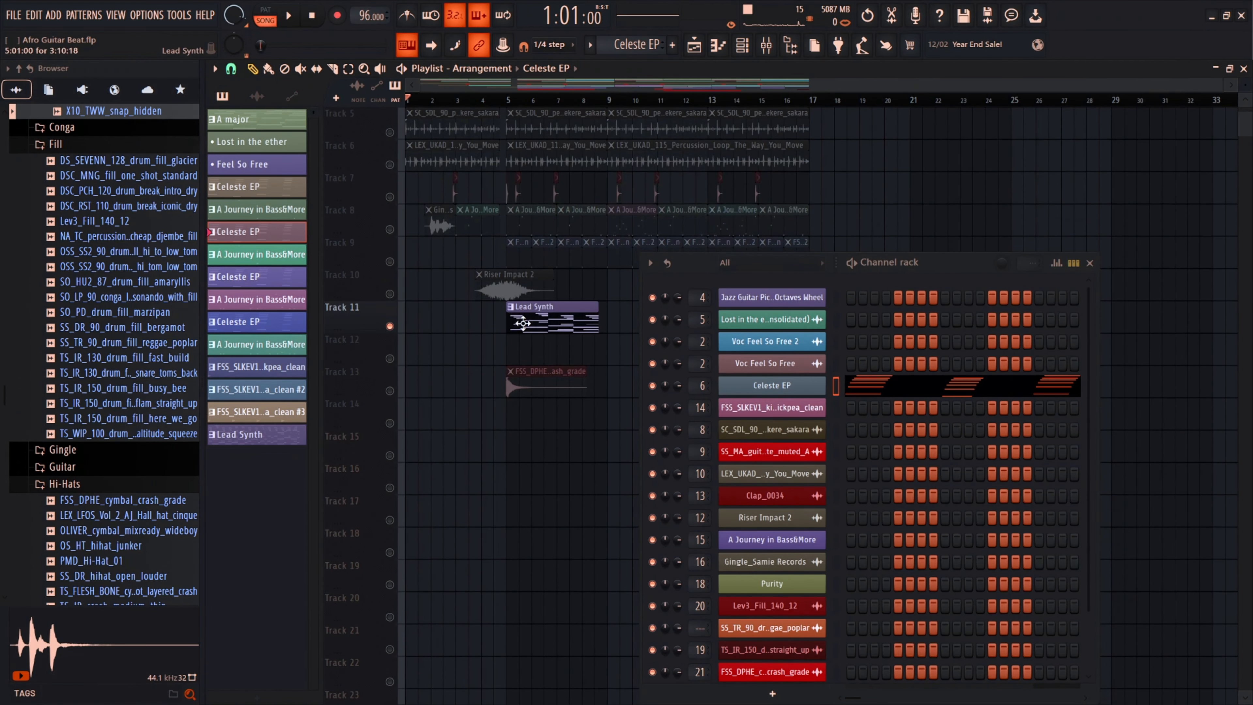
{"action": "left_click", "coordinate": [527, 322]}
{"action": "left_click", "coordinate": [797, 585]}
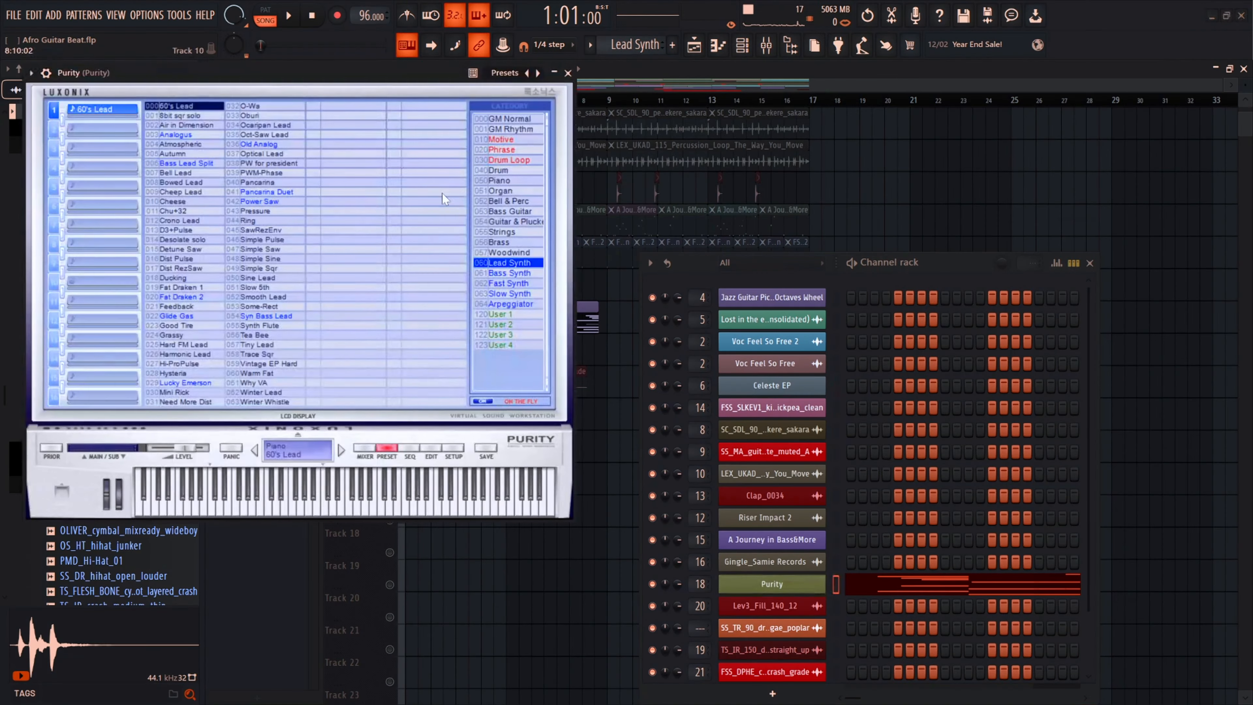
{"action": "left_click_drag", "start_coordinate": [290, 70], "coordinate": [395, 74]}
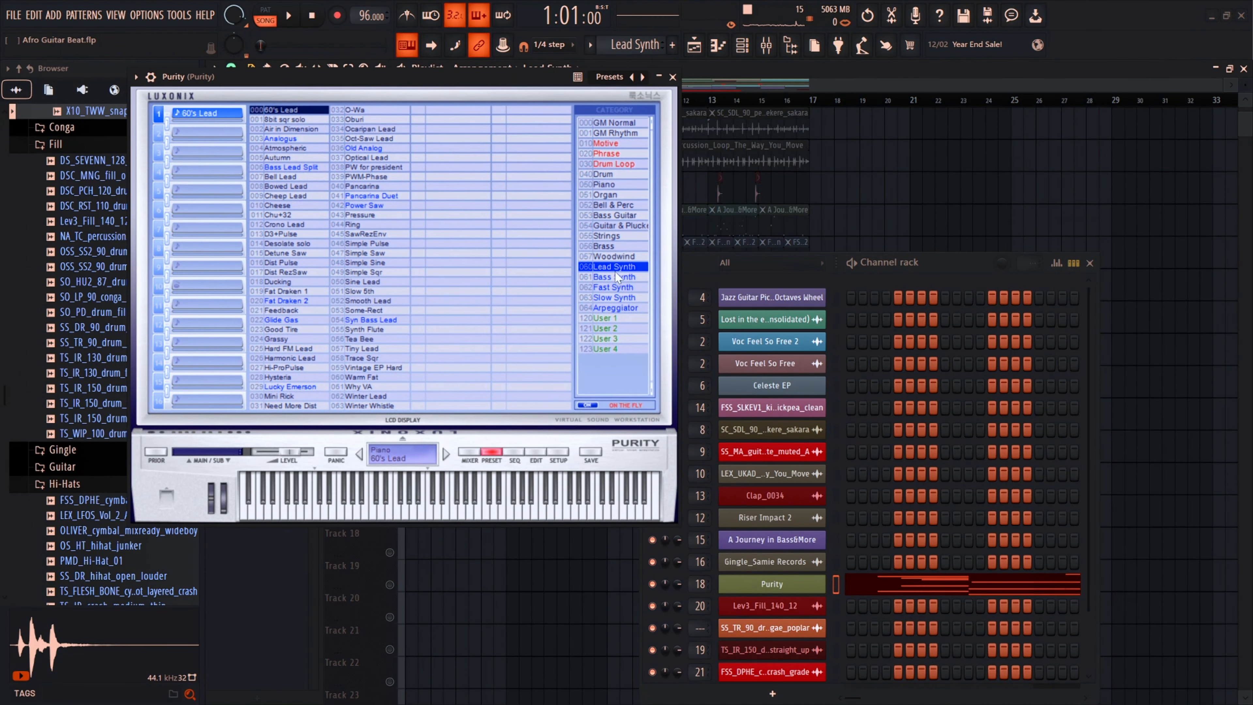
Step: Close the Purity plugin, move the channel rack aside, and select the A major pattern clip on Track 1
{"action": "left_click", "coordinate": [673, 77]}
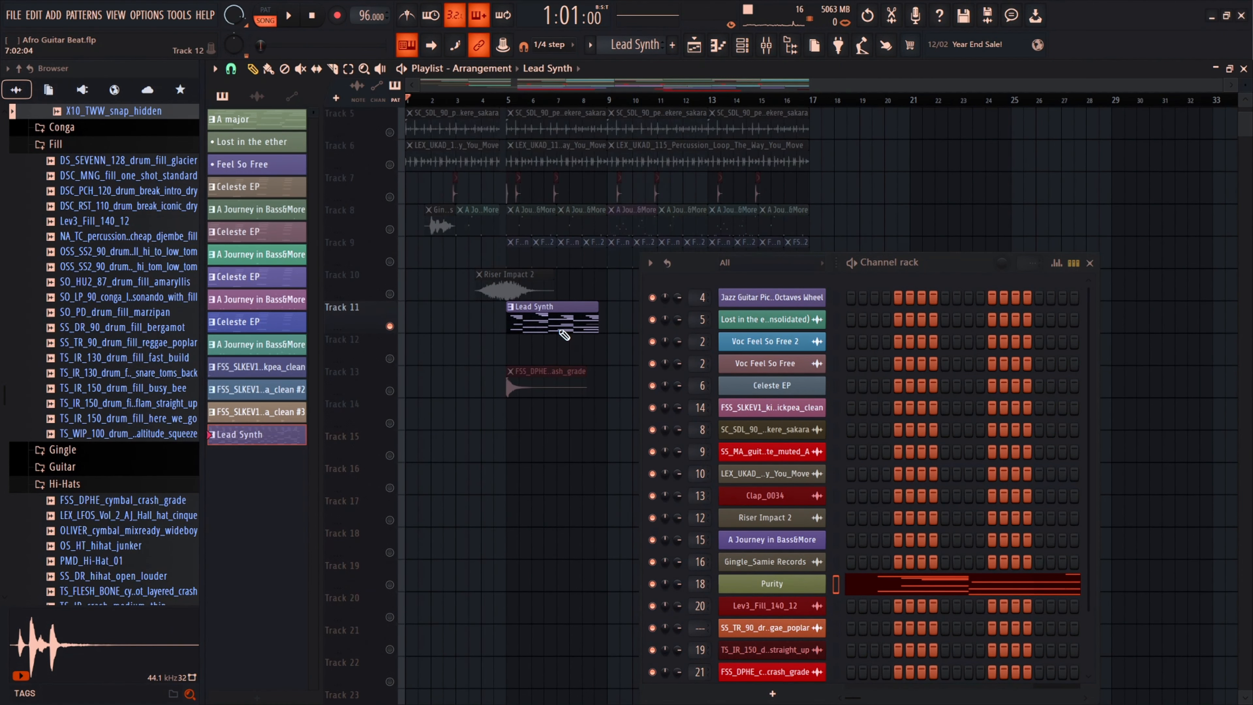
{"action": "left_click_drag", "start_coordinate": [950, 261], "coordinate": [964, 300]}
{"action": "scroll", "coordinate": [593, 179], "scroll_direction": "up", "scroll_amount": 4}
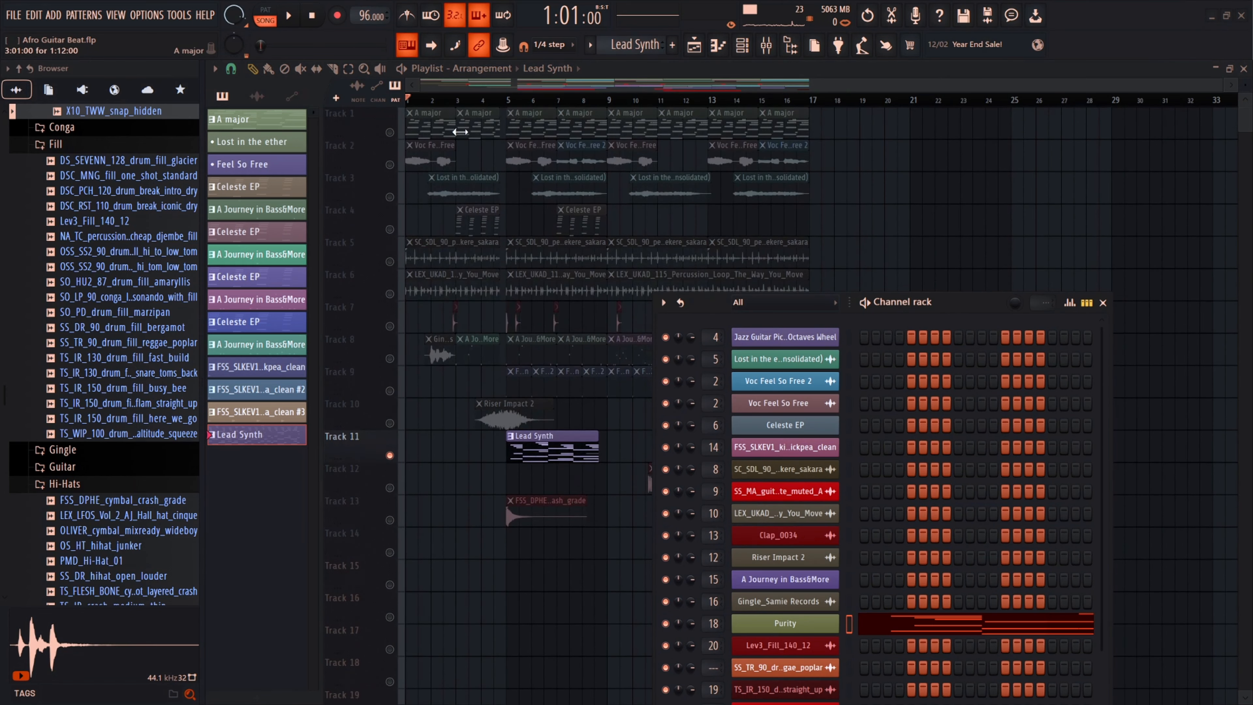
{"action": "left_click", "coordinate": [434, 121]}
{"action": "left_click", "coordinate": [416, 129]}
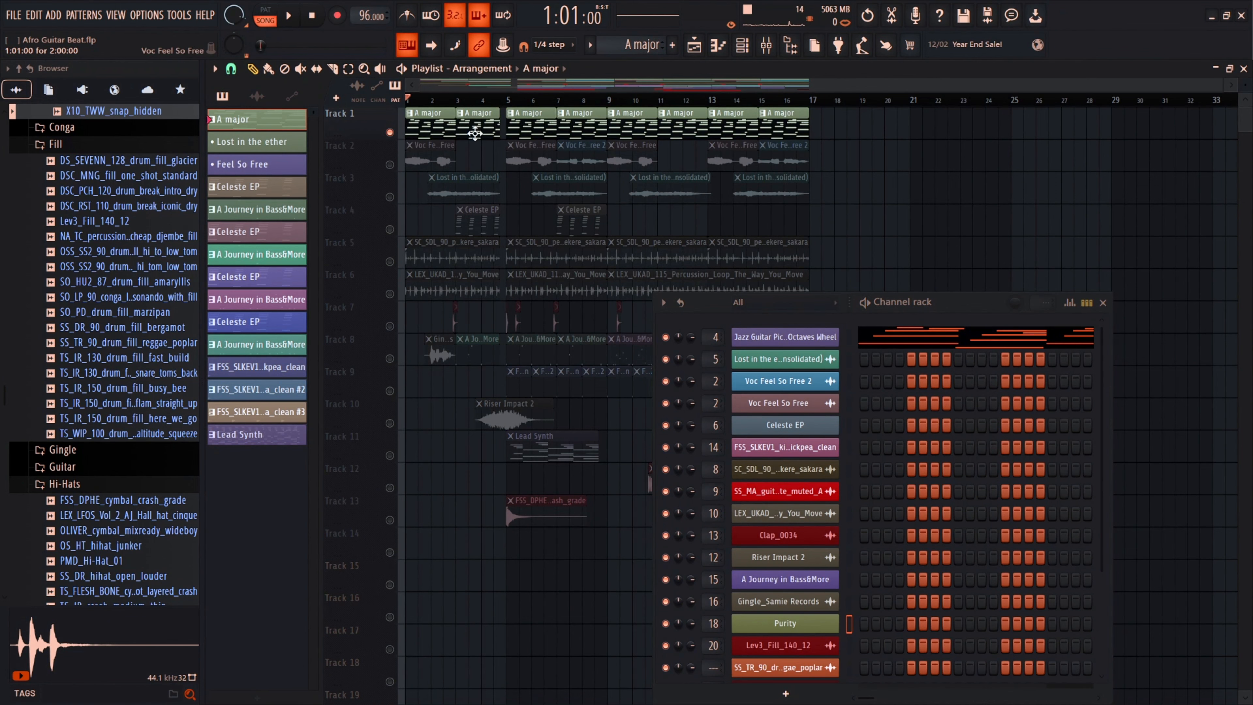
Step: Play the arrangement briefly, open the mixer, and select the Jazz Guitar insert
{"action": "key", "text": "space"}
{"action": "left_click", "coordinate": [767, 47]}
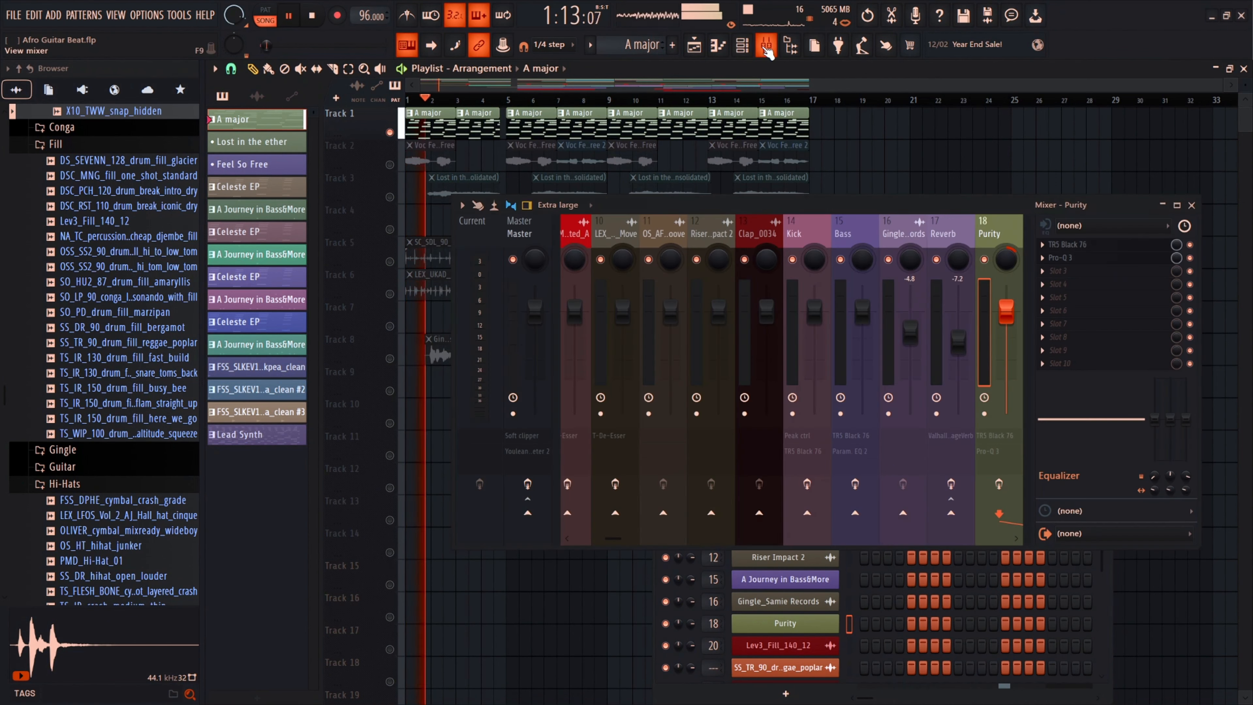
{"action": "key", "text": "space"}
{"action": "scroll", "coordinate": [635, 236], "scroll_direction": "up", "scroll_amount": 5}
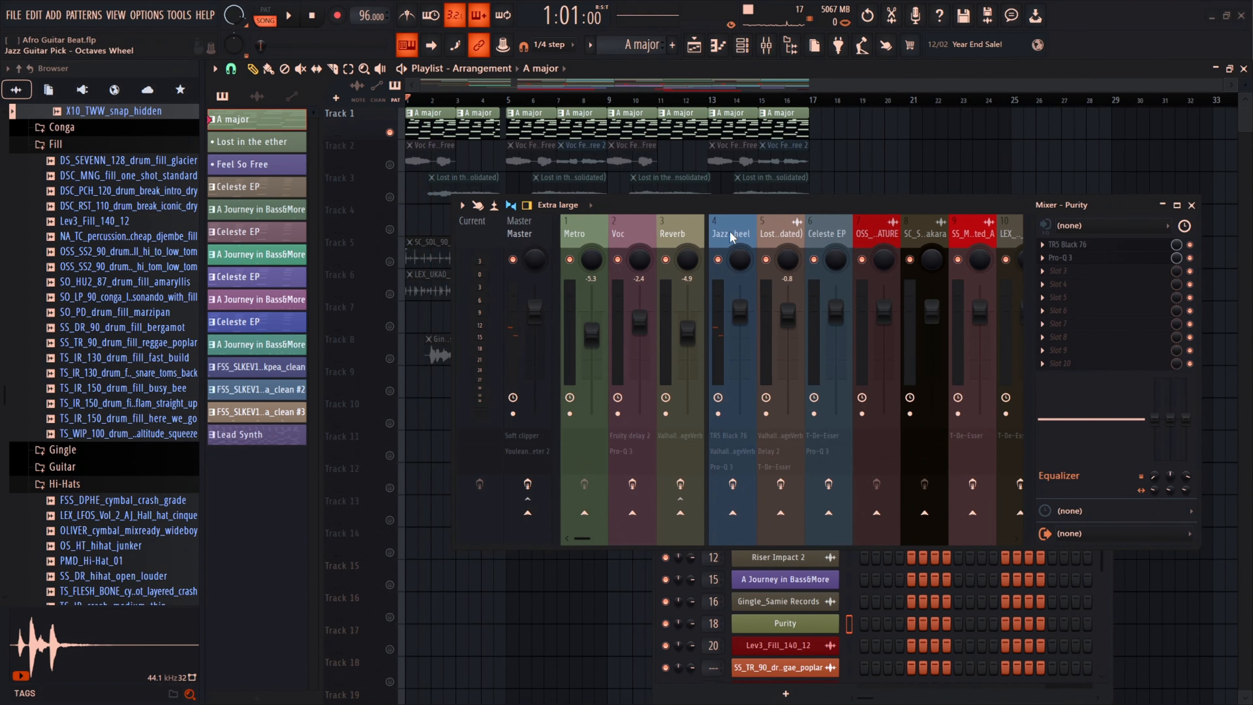
{"action": "left_click", "coordinate": [729, 230]}
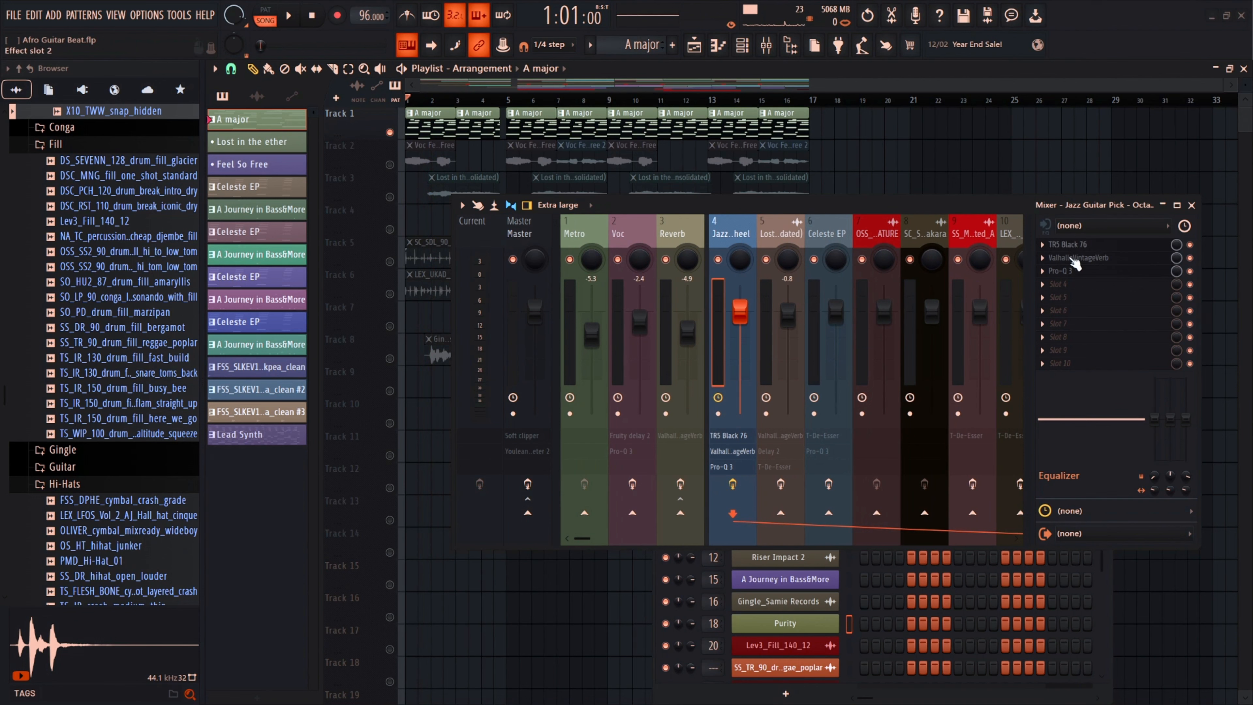
Step: Open and close the Jazz Guitar insert's TRS Black 76, ValhallaVintageVerb and Pro-Q 3 effects one by one
{"action": "left_click", "coordinate": [1083, 244]}
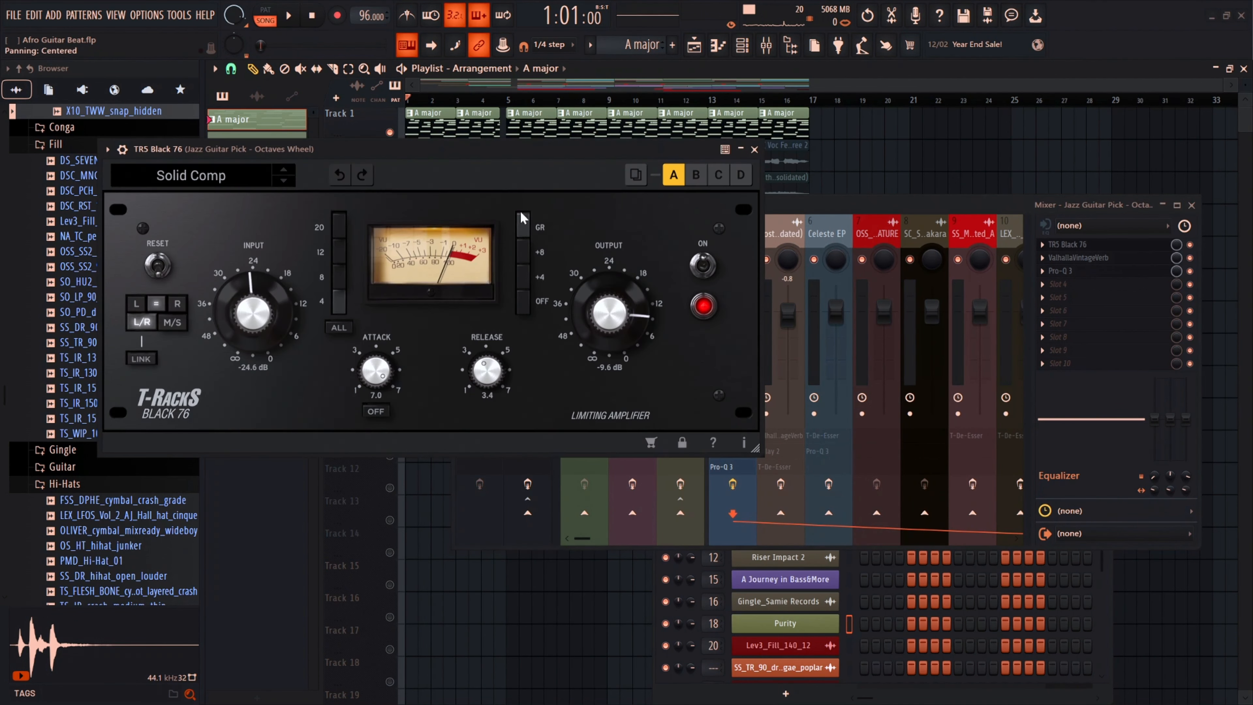
{"action": "left_click", "coordinate": [754, 149]}
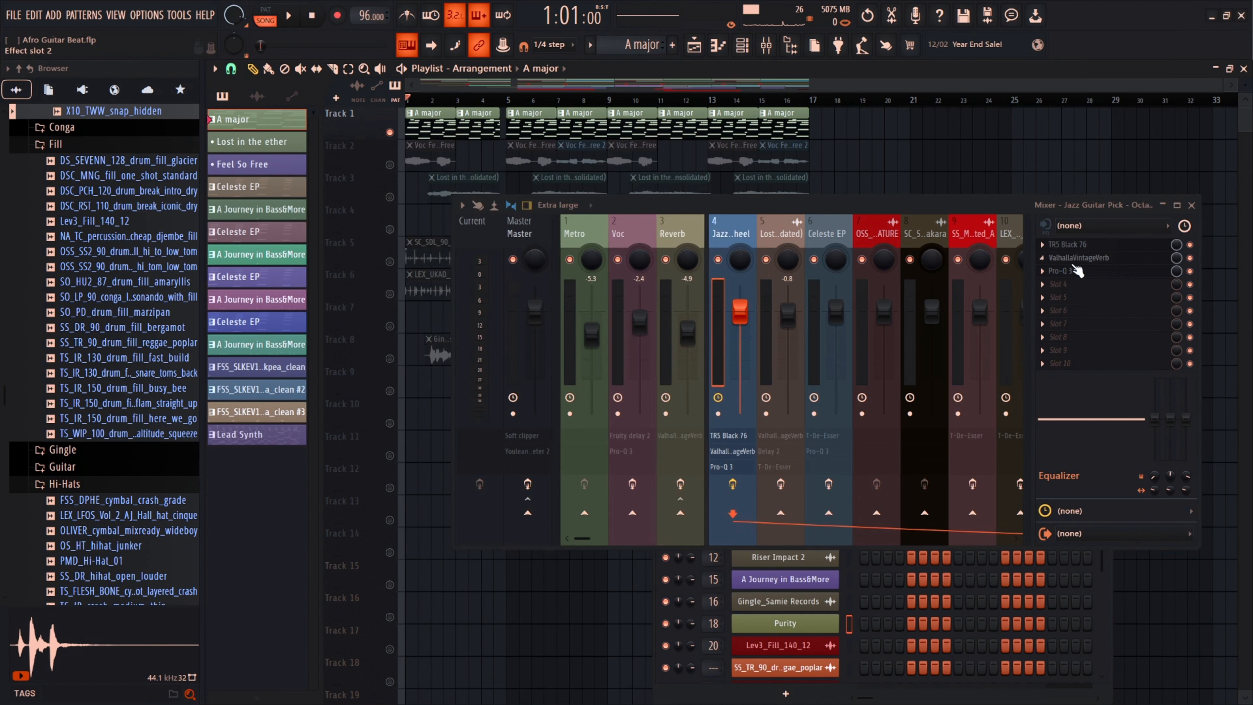
{"action": "left_click", "coordinate": [1077, 257]}
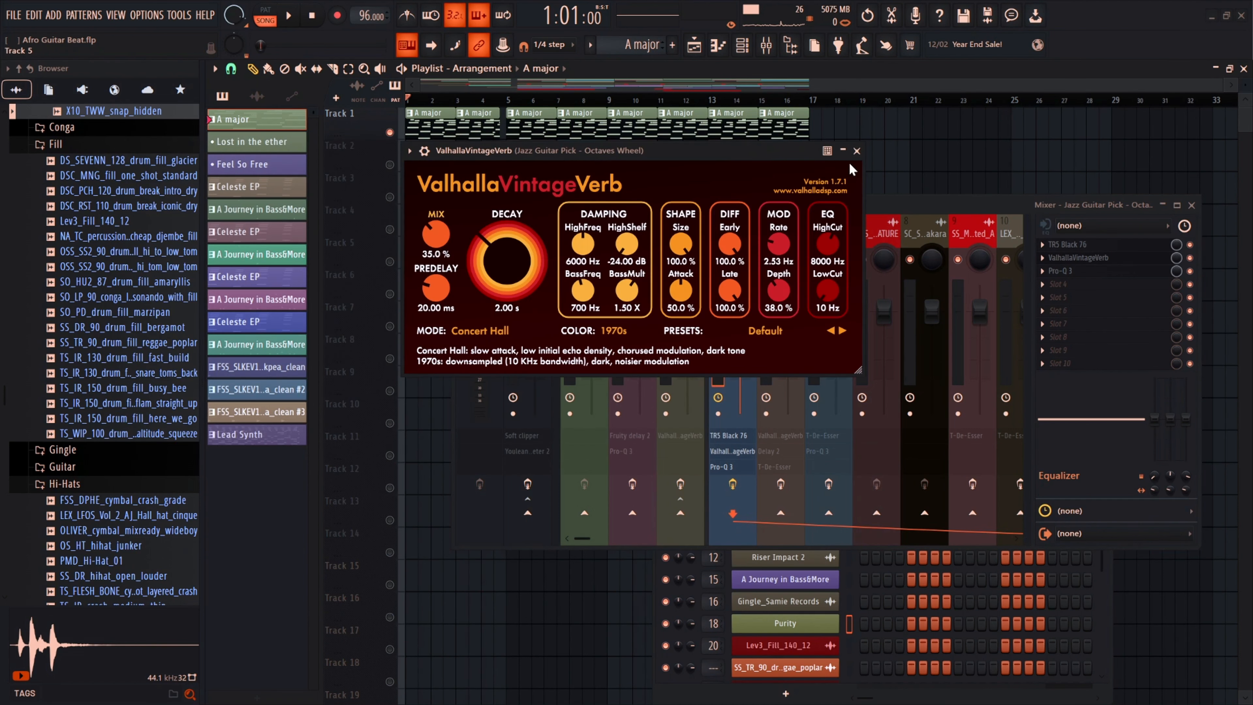
{"action": "left_click", "coordinate": [856, 150]}
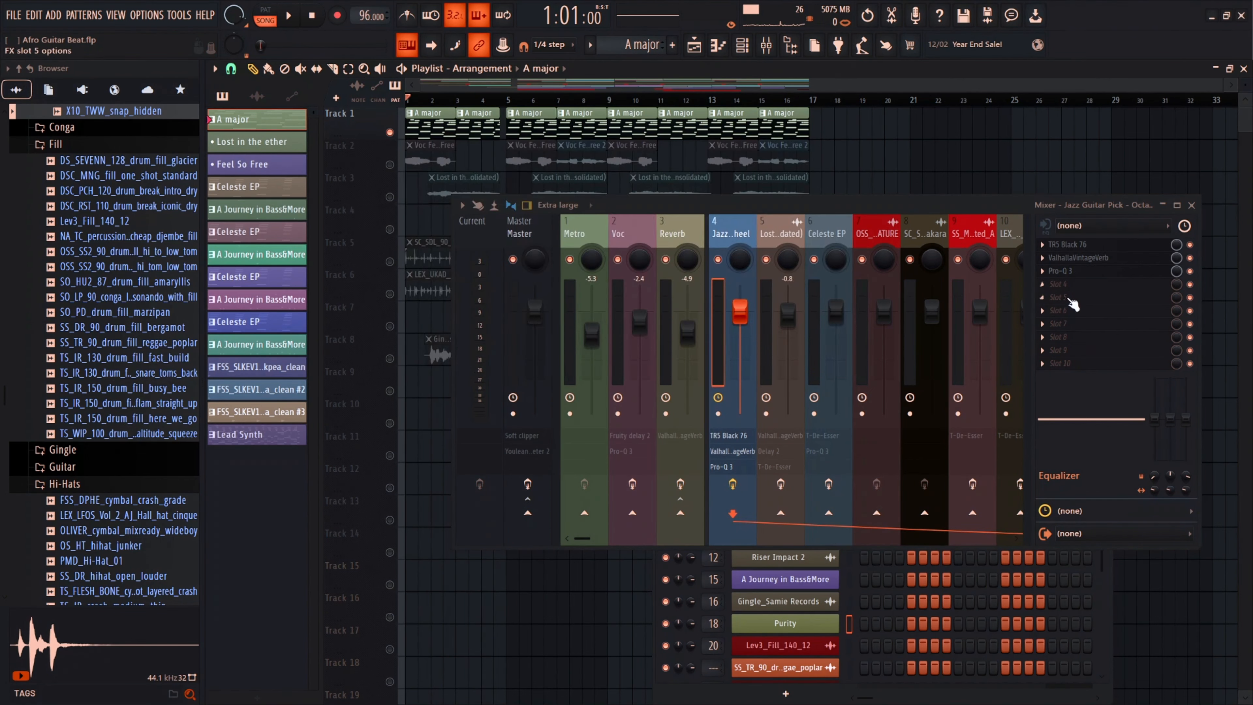
{"action": "left_click", "coordinate": [1061, 271]}
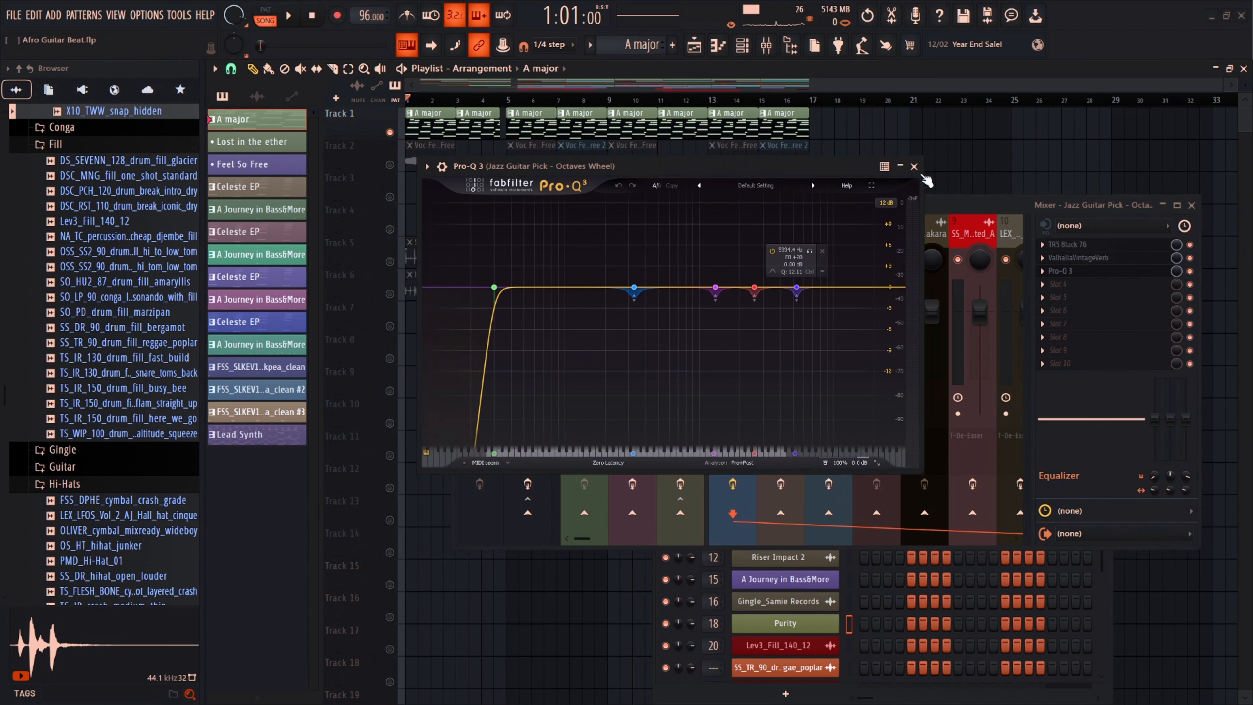
{"action": "left_click", "coordinate": [914, 166]}
Step: Browse through the mixer inserts, selecting the Master, TS_IR fill and Reverb inserts to check their effect chains
{"action": "scroll", "coordinate": [732, 233], "scroll_direction": "down", "scroll_amount": 3}
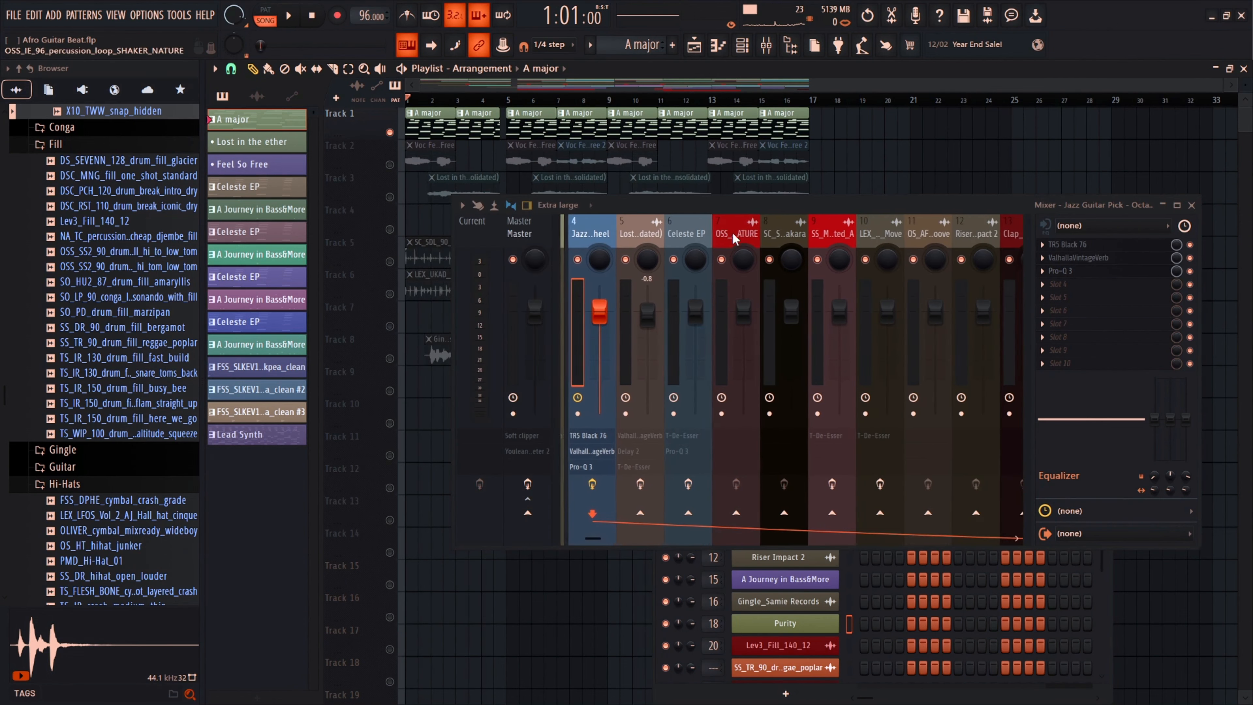
{"action": "scroll", "coordinate": [623, 236], "scroll_direction": "up", "scroll_amount": 3}
{"action": "scroll", "coordinate": [733, 232], "scroll_direction": "down", "scroll_amount": 9}
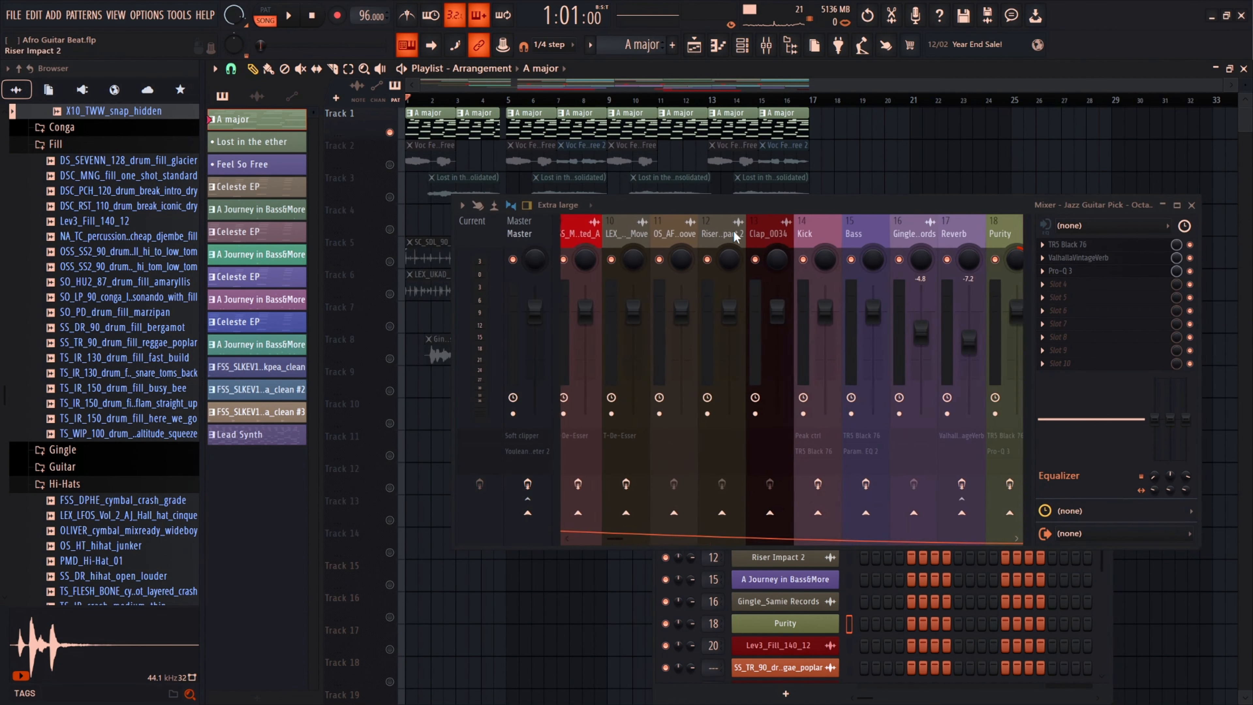
{"action": "scroll", "coordinate": [855, 224], "scroll_direction": "down", "scroll_amount": 12}
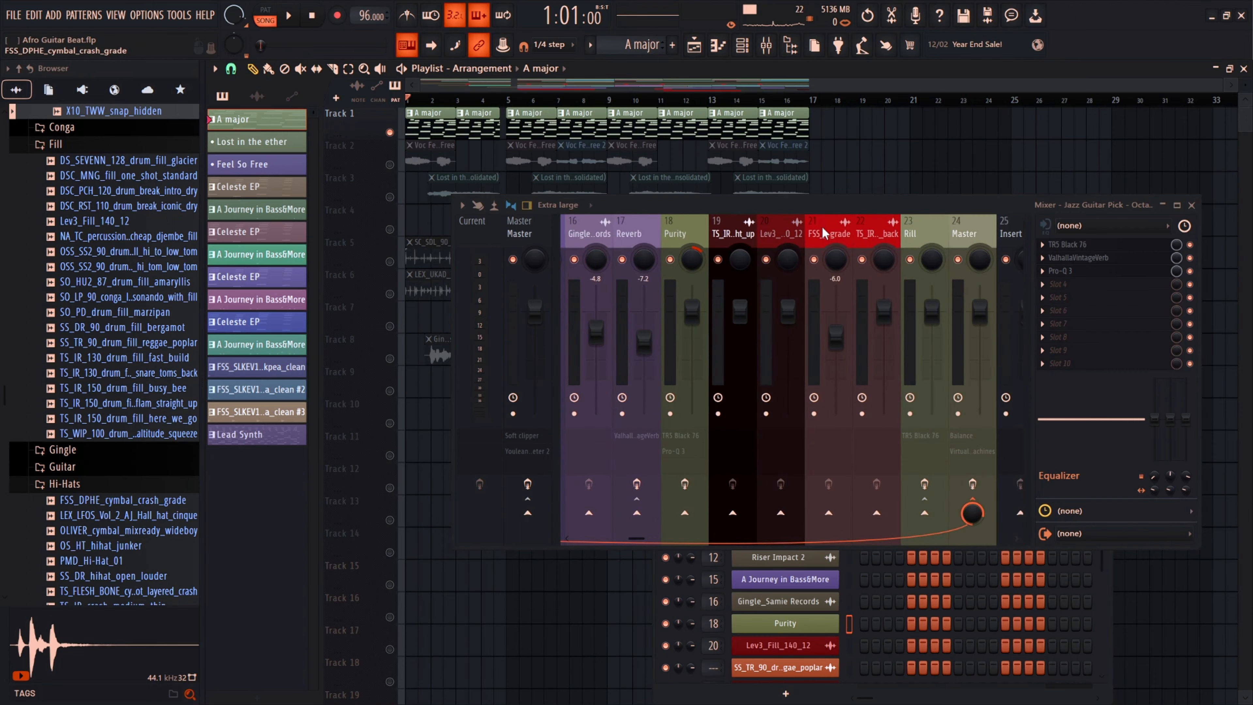
{"action": "left_click", "coordinate": [683, 230]}
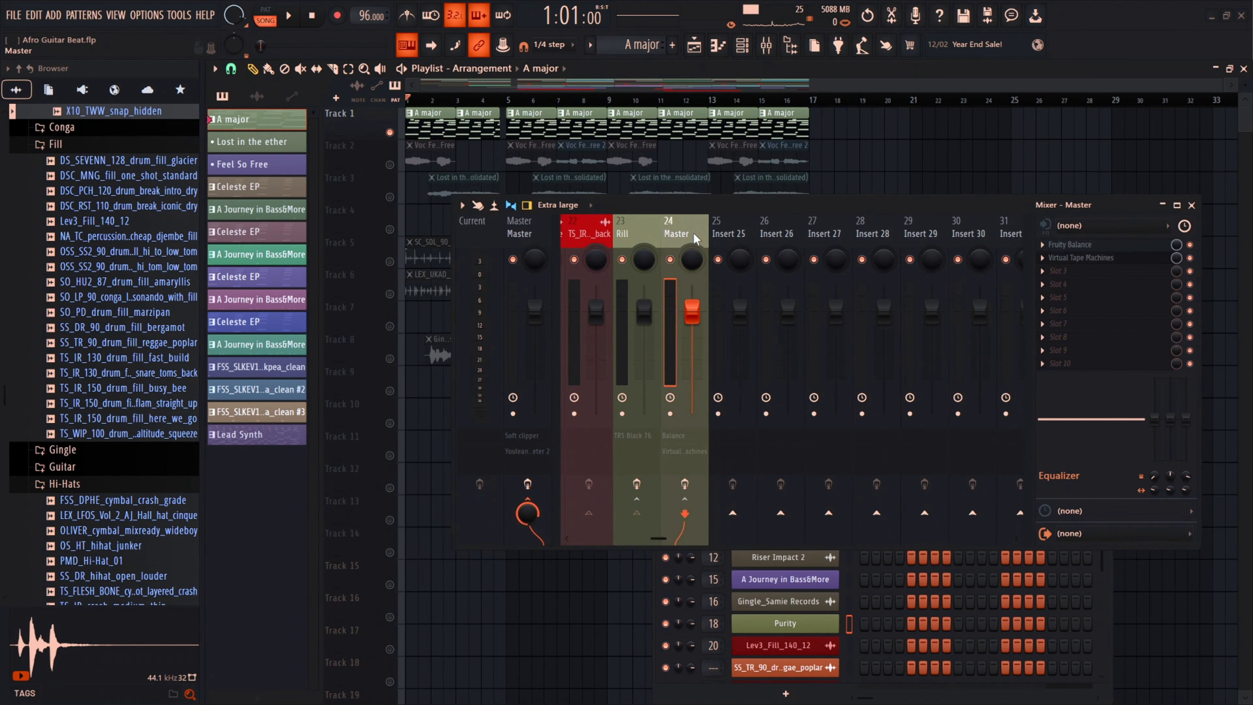
{"action": "scroll", "coordinate": [663, 233], "scroll_direction": "up", "scroll_amount": 6}
{"action": "left_click", "coordinate": [735, 236]}
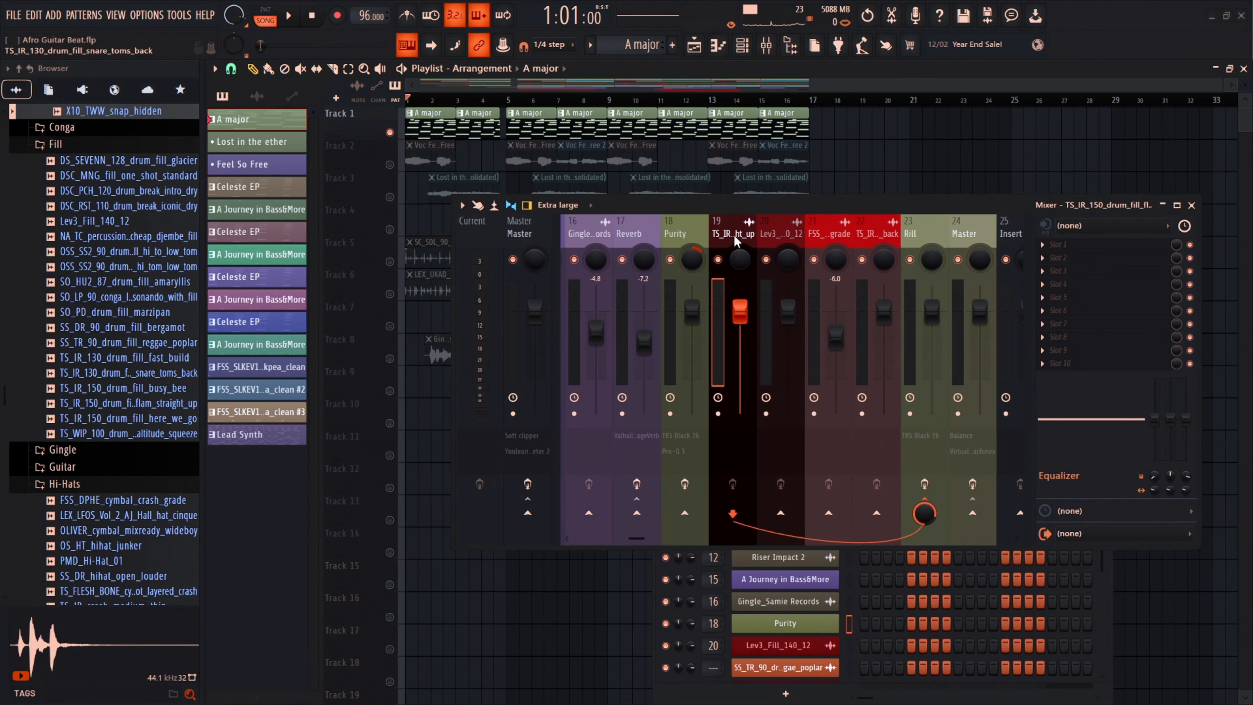
{"action": "key", "text": "Left"}
{"action": "key", "text": "Left"}
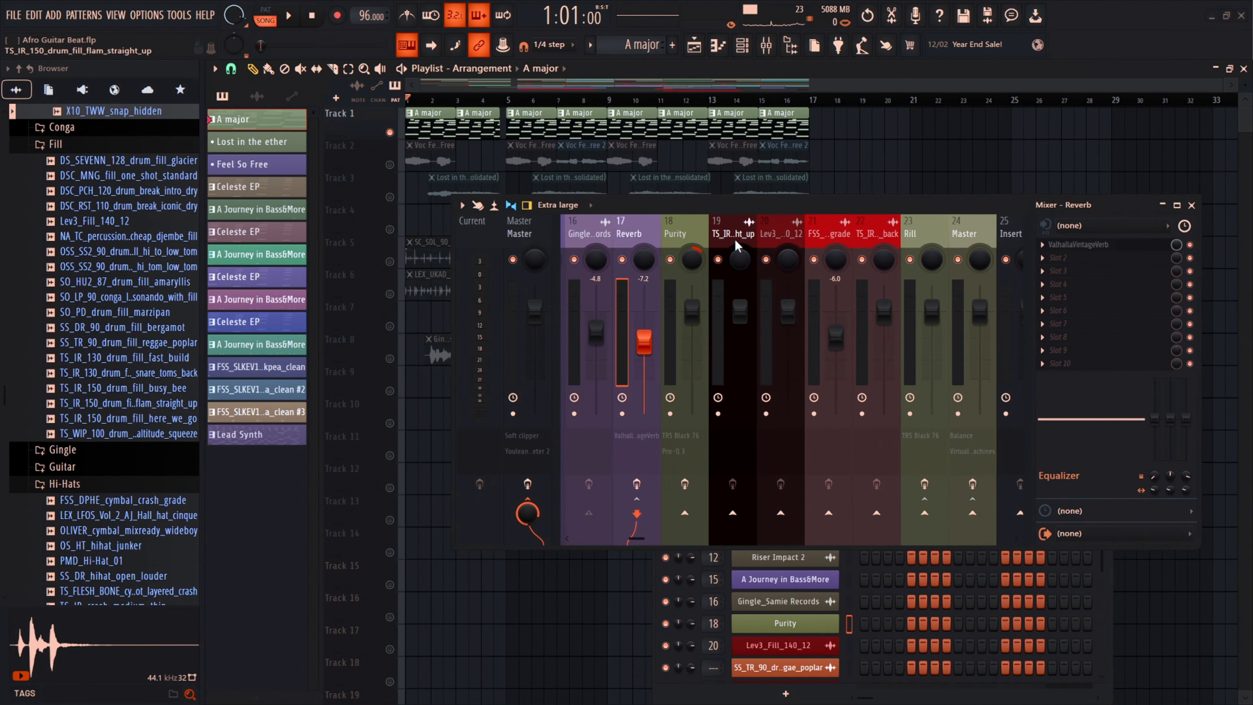